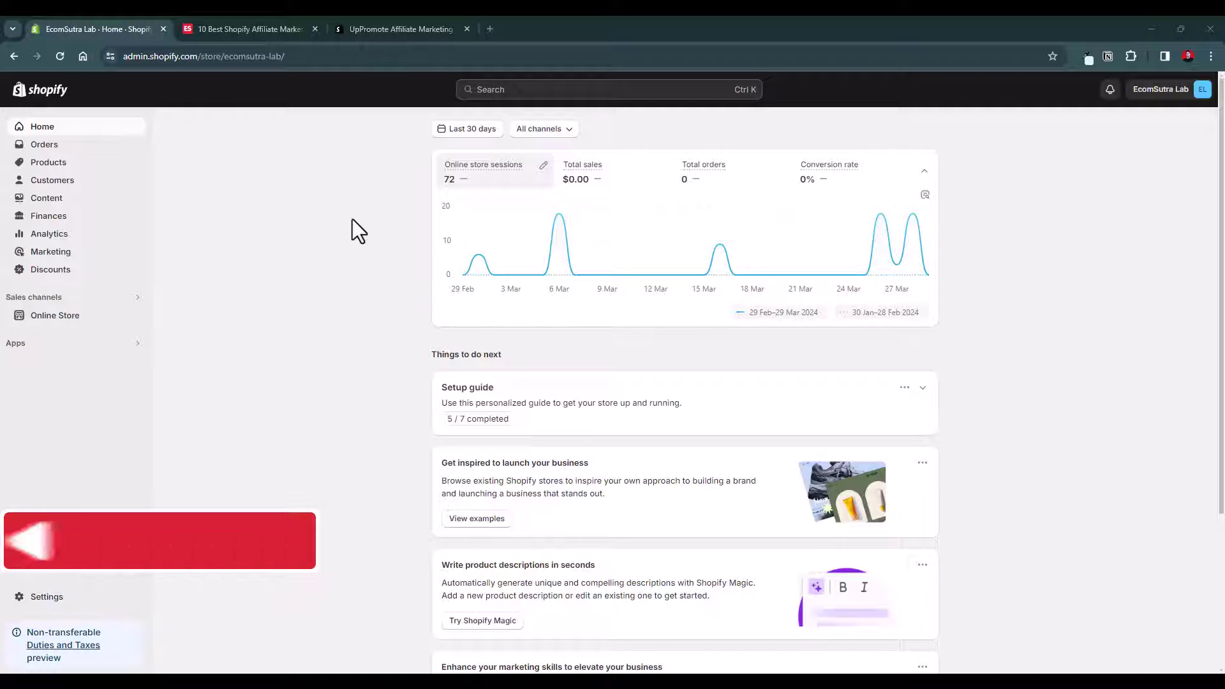
- Read the article on the best Shopify affiliate marketing apps and examine its comparison table for free plans
click(244, 33)
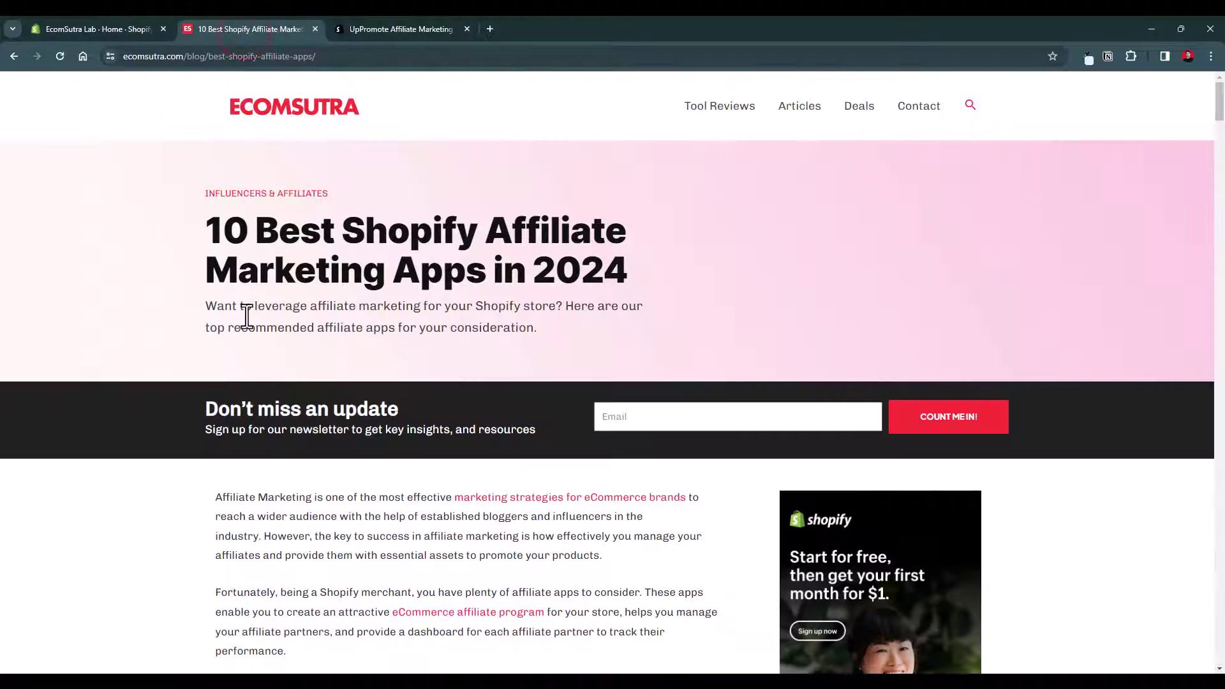
drag(205, 227, 474, 274)
scroll(459, 287, down, 6)
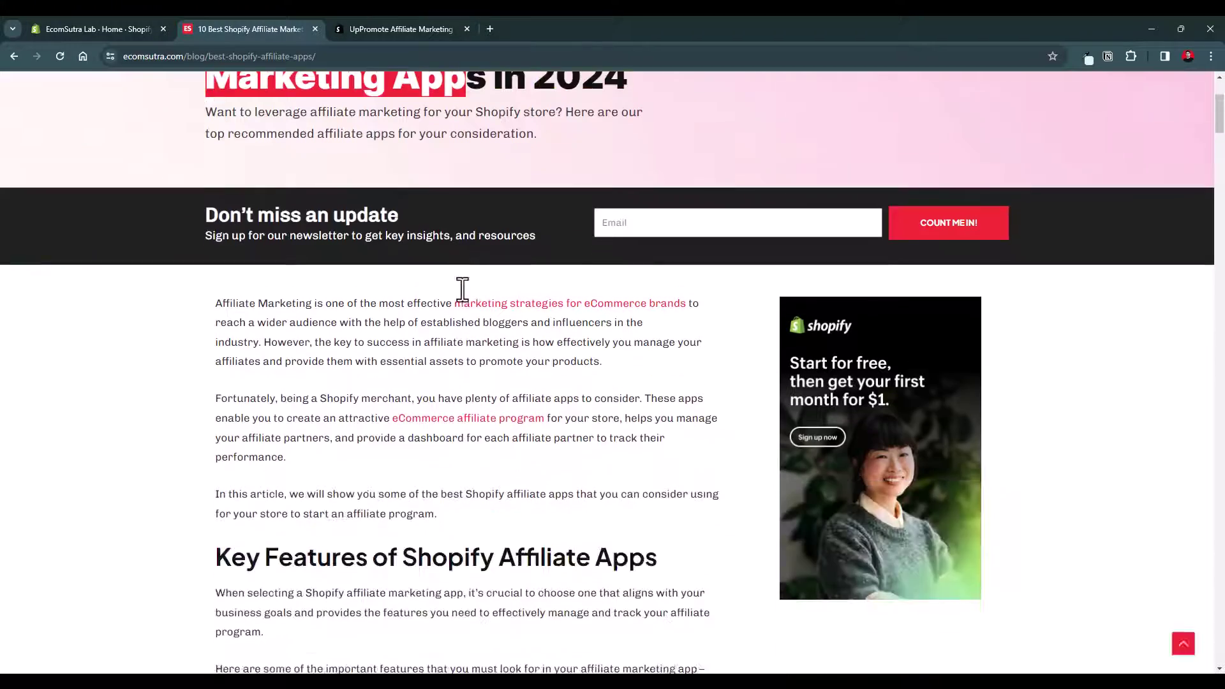
click(376, 348)
scroll(376, 348, down, 12)
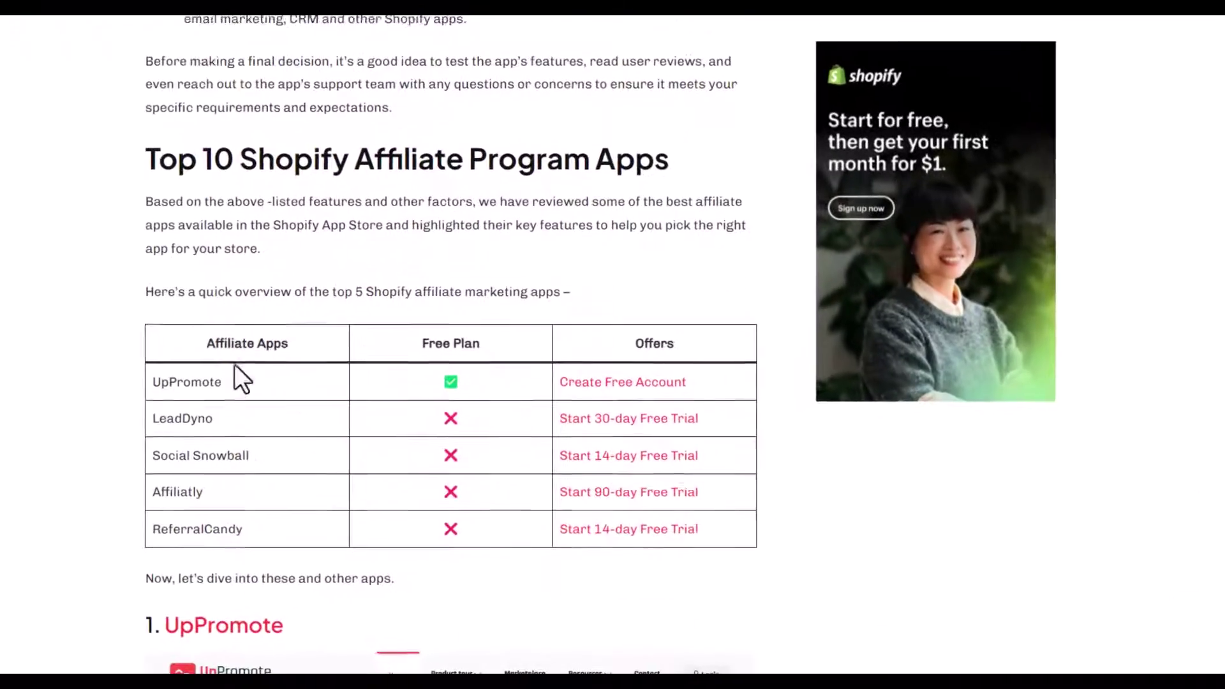
double_click(269, 428)
click(244, 373)
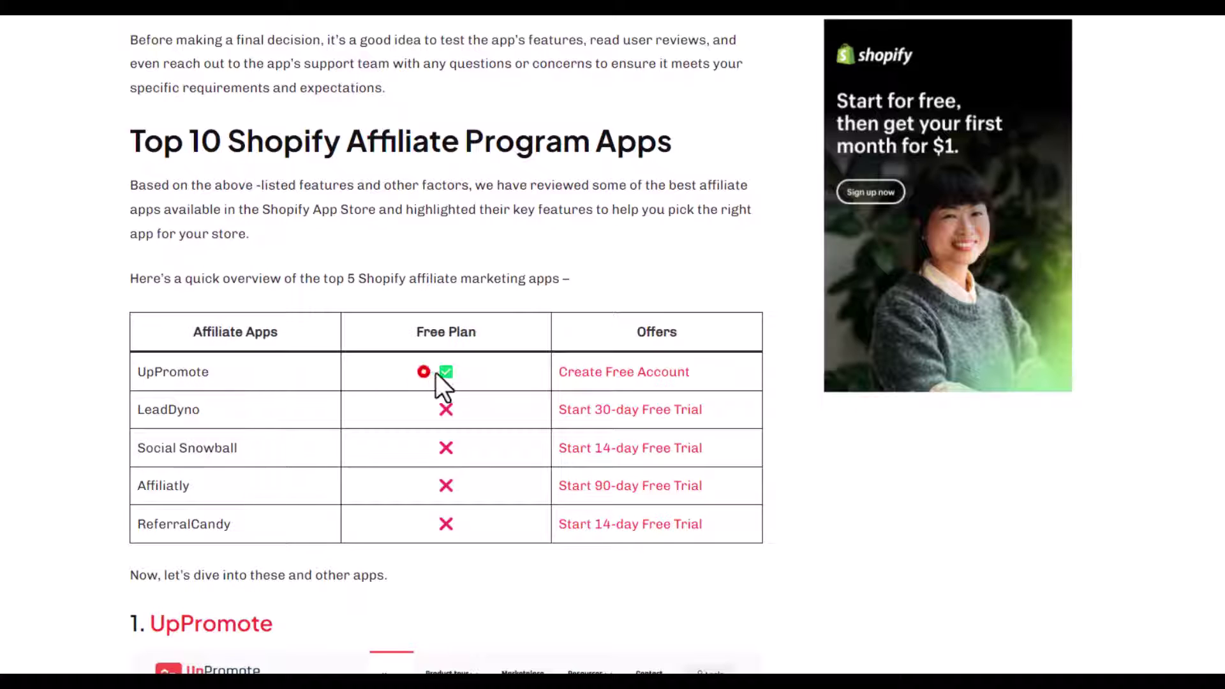
click(459, 373)
- Open the UpPromote Affiliate Marketing listing in the Shopify App Store and examine its free and paid pricing plans
click(396, 28)
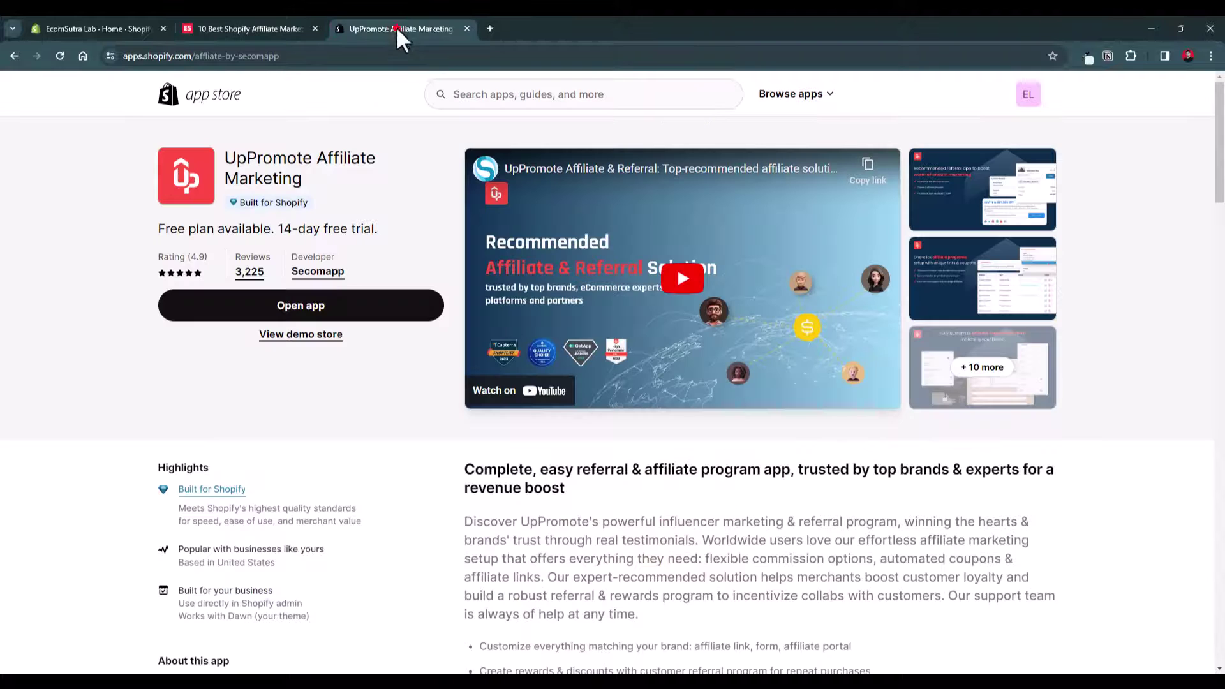
scroll(280, 443, down, 6)
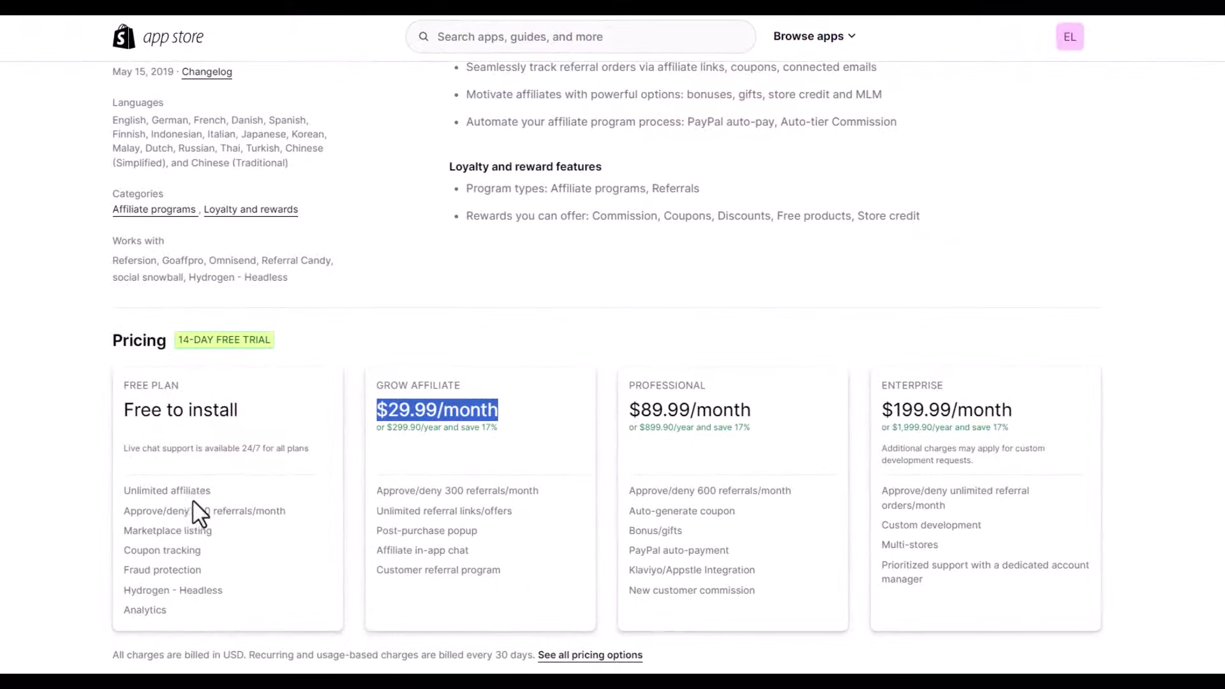
triple_click(137, 492)
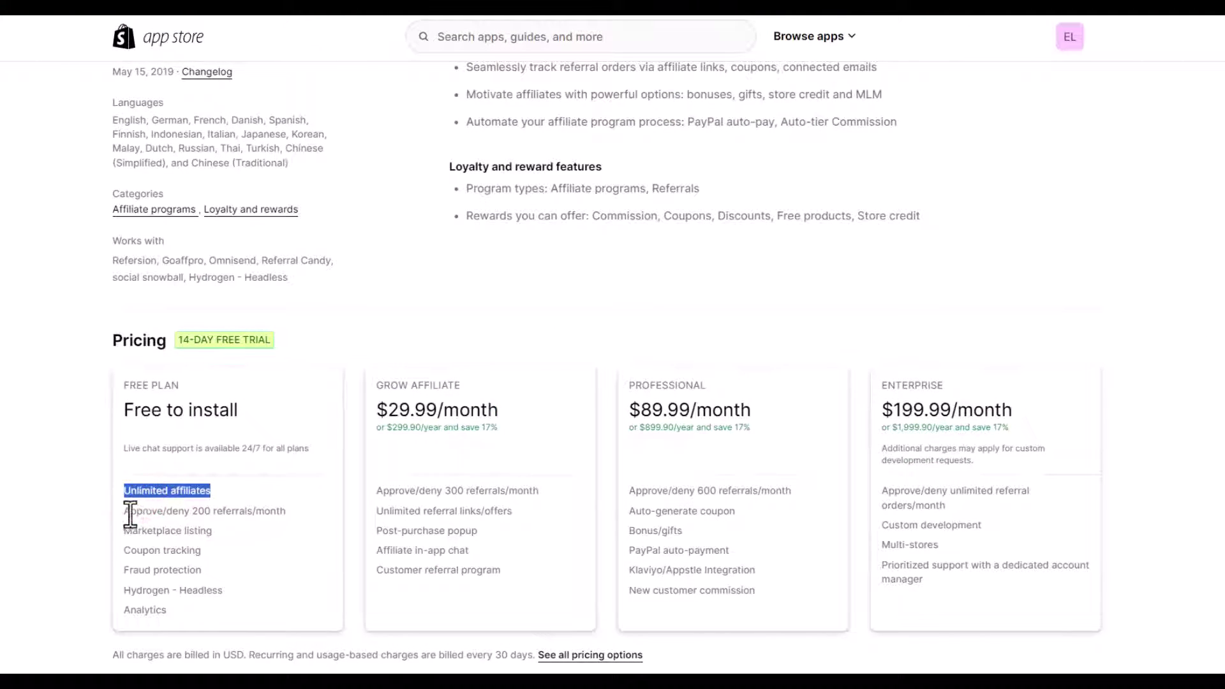
drag(125, 512, 215, 517)
double_click(216, 517)
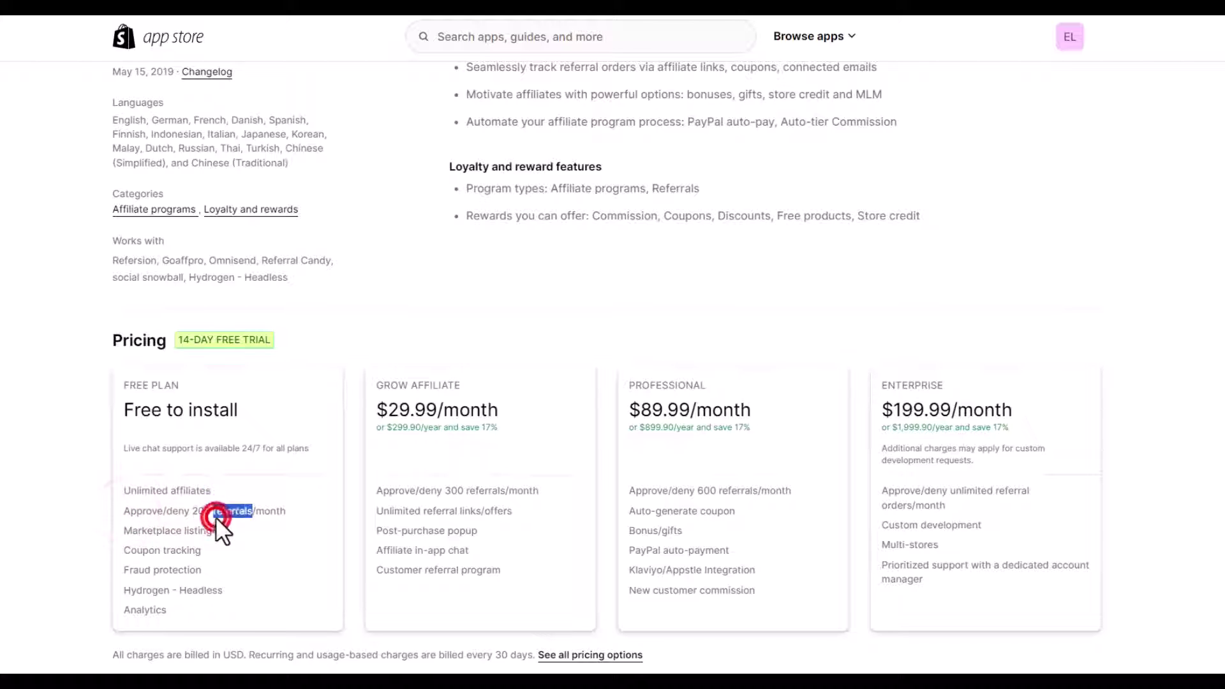
click(173, 535)
click(165, 558)
click(377, 409)
drag(380, 409, 501, 405)
double_click(220, 340)
scroll(216, 348, up, 10)
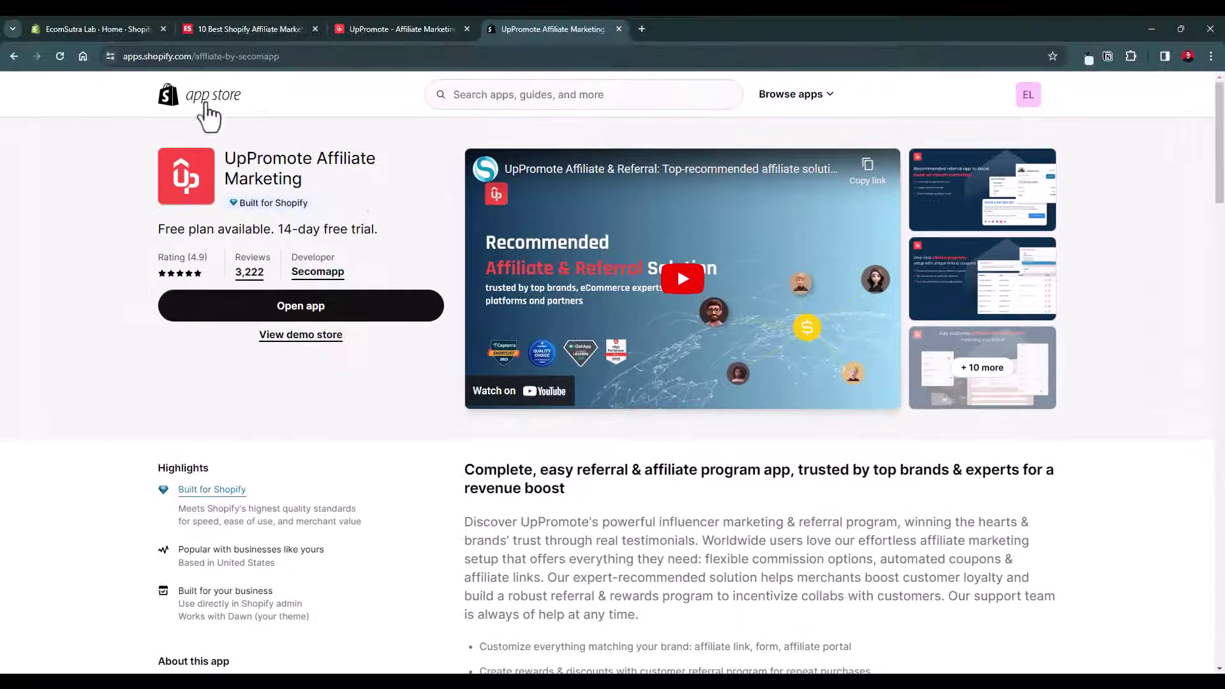
- Return to the Shopify store admin and open the installed UpPromote Affiliate app
click(132, 31)
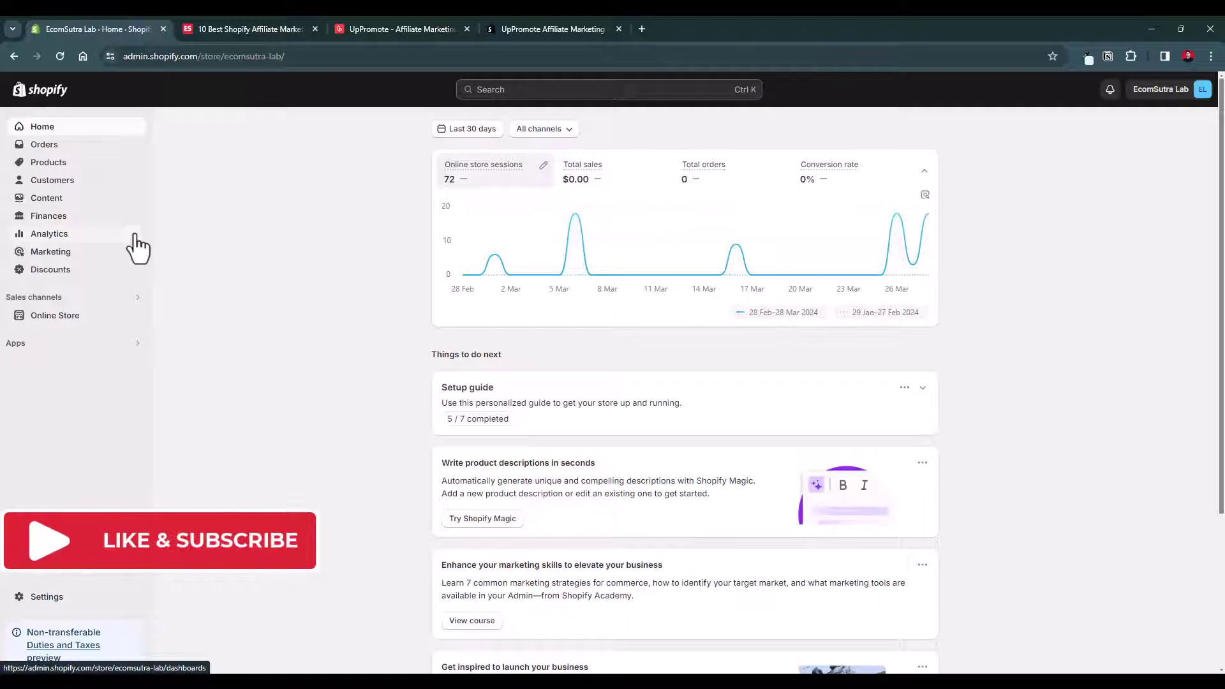
click(105, 343)
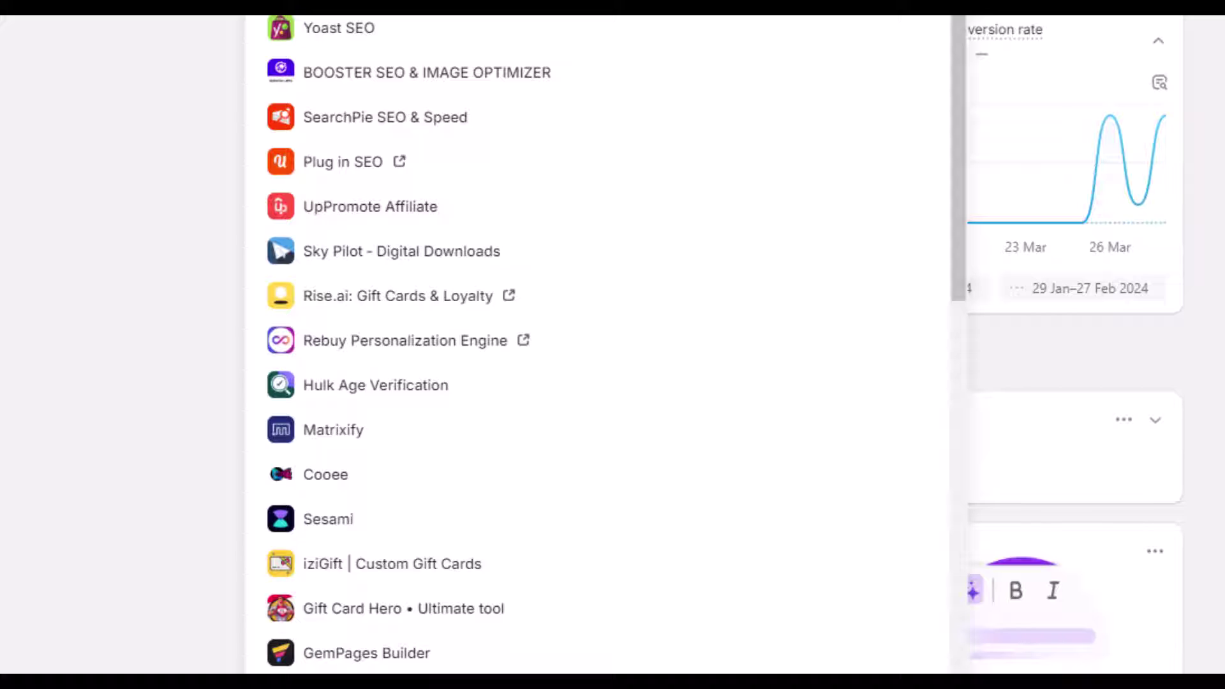
click(357, 212)
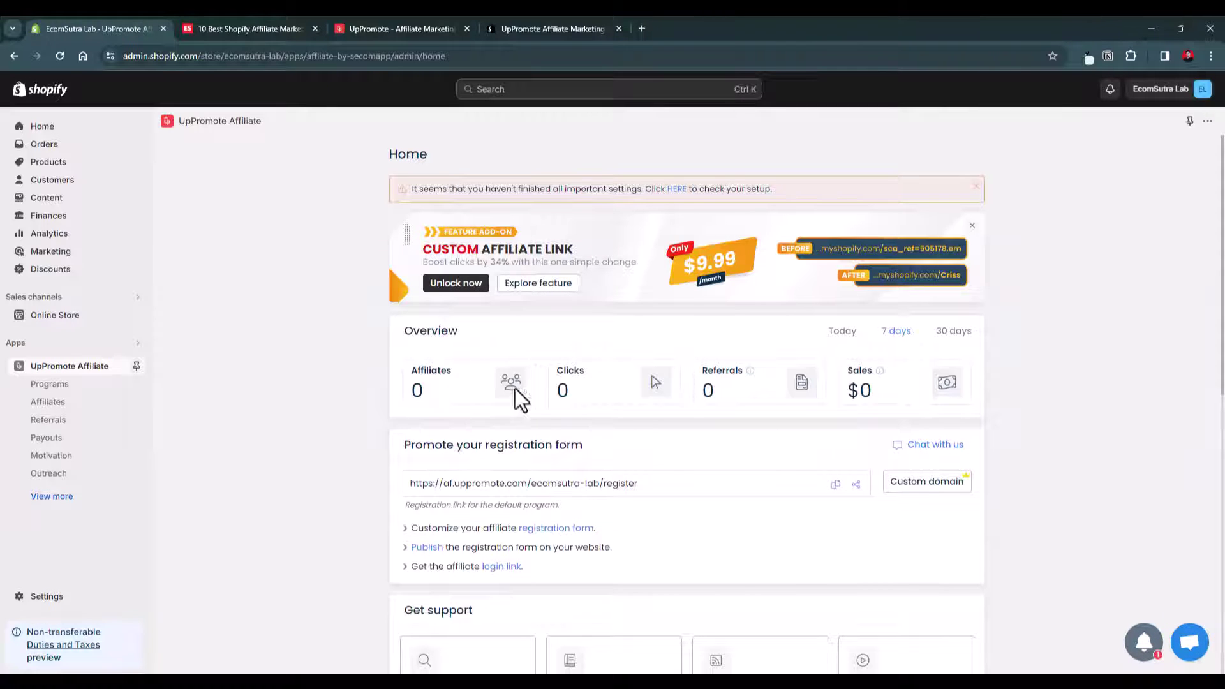
- View the affiliate overview for today, 7 days and 30 days, and examine the registration form and support sections
click(851, 330)
click(896, 330)
click(950, 331)
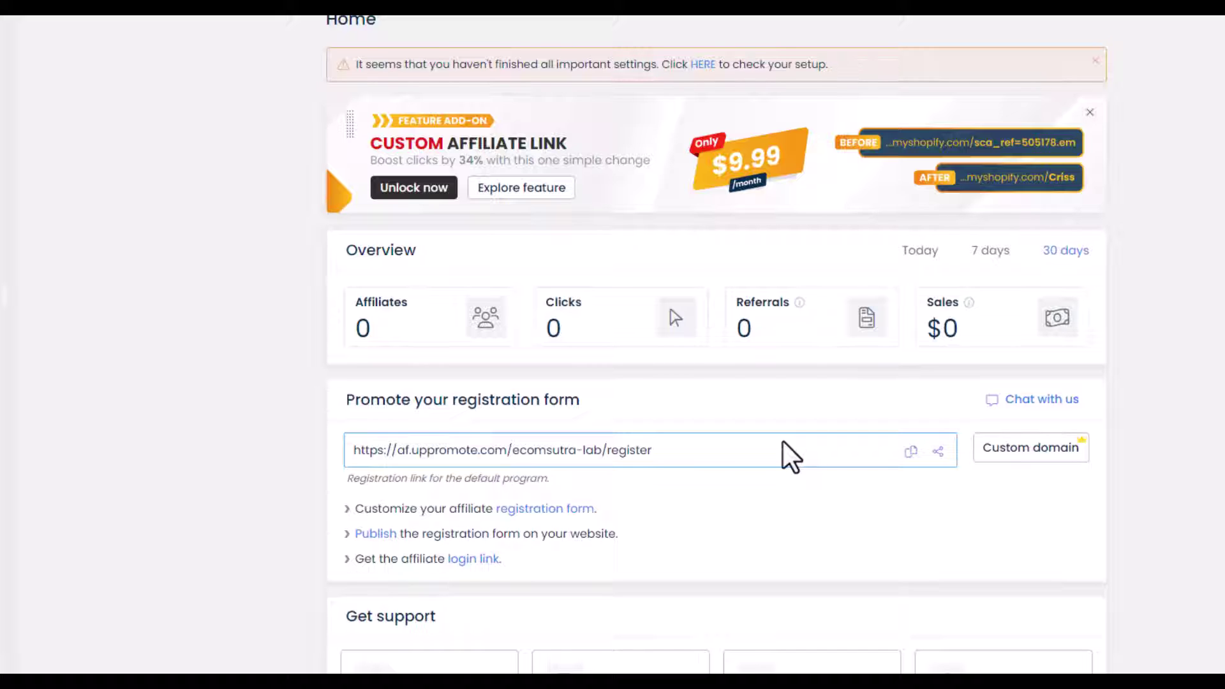
scroll(719, 456, down, 4)
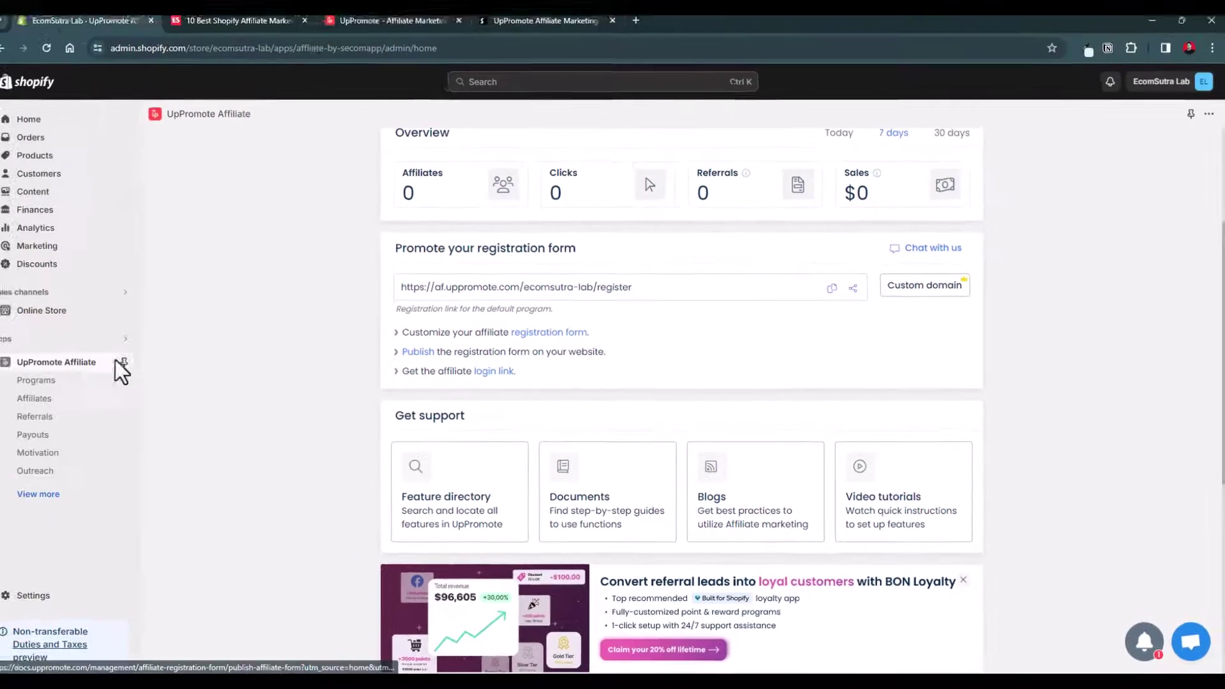
- Open the Standard Affiliate Commission program from the app's program list for editing
click(76, 391)
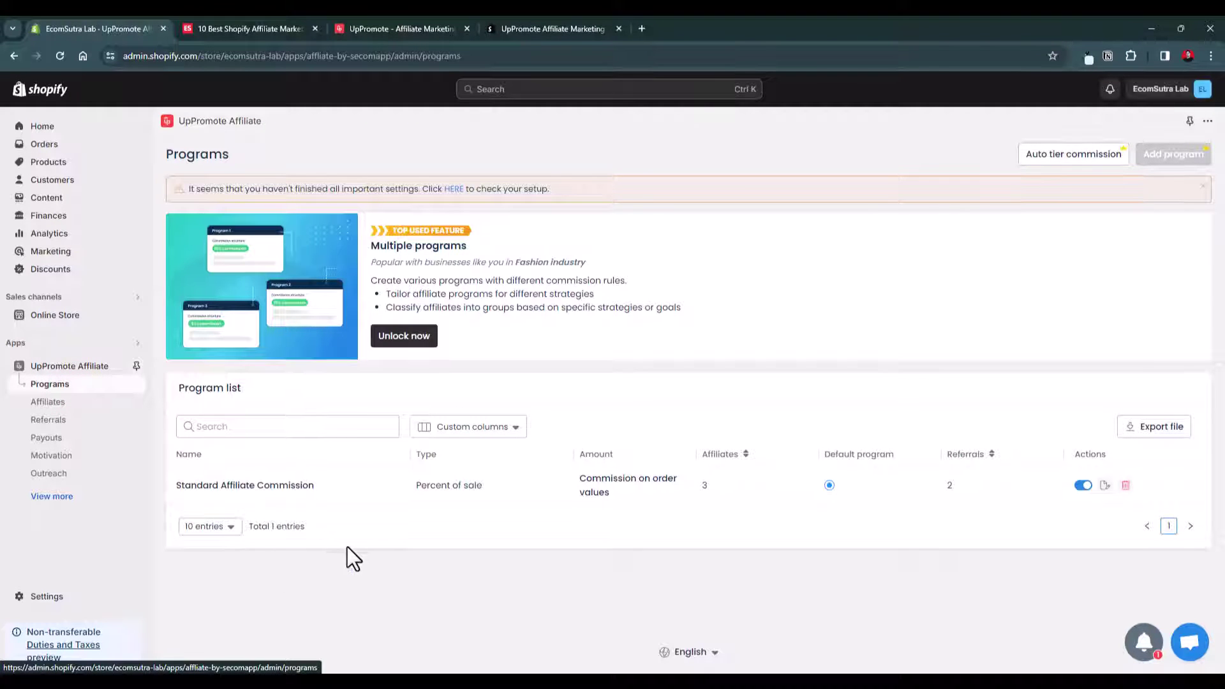
click(293, 486)
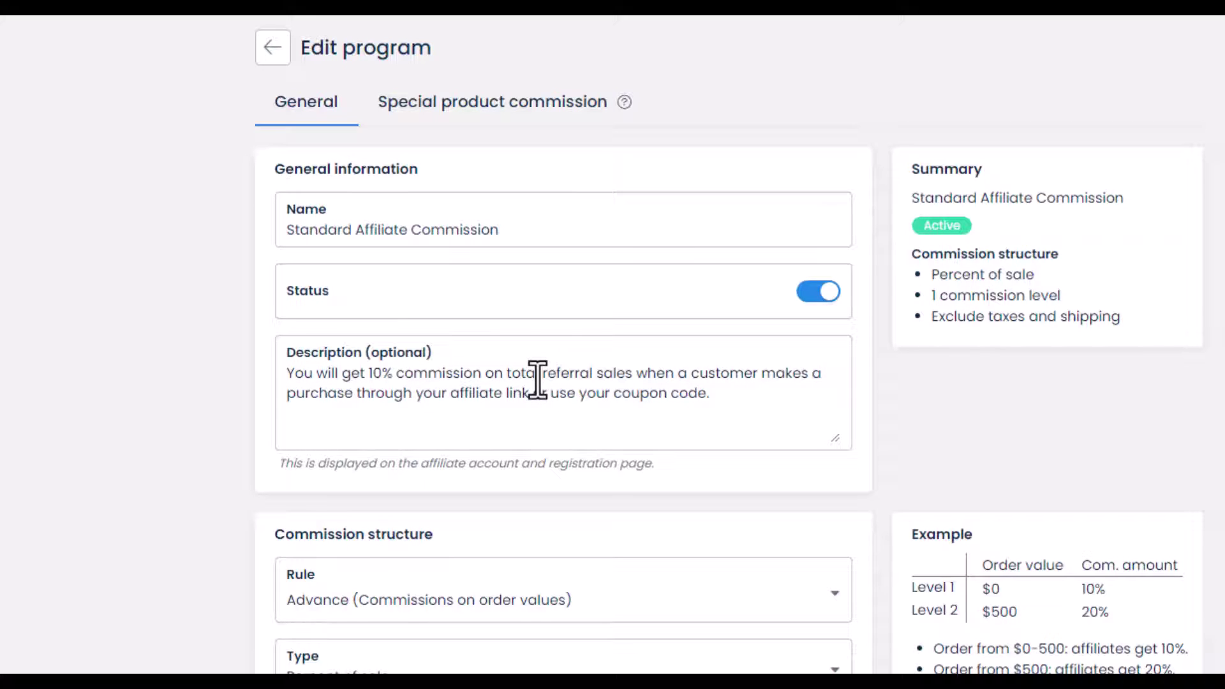
- Set the program's commission rule to Simple (Fixed Commission) with Percent of sale as the type
scroll(538, 380, down, 5)
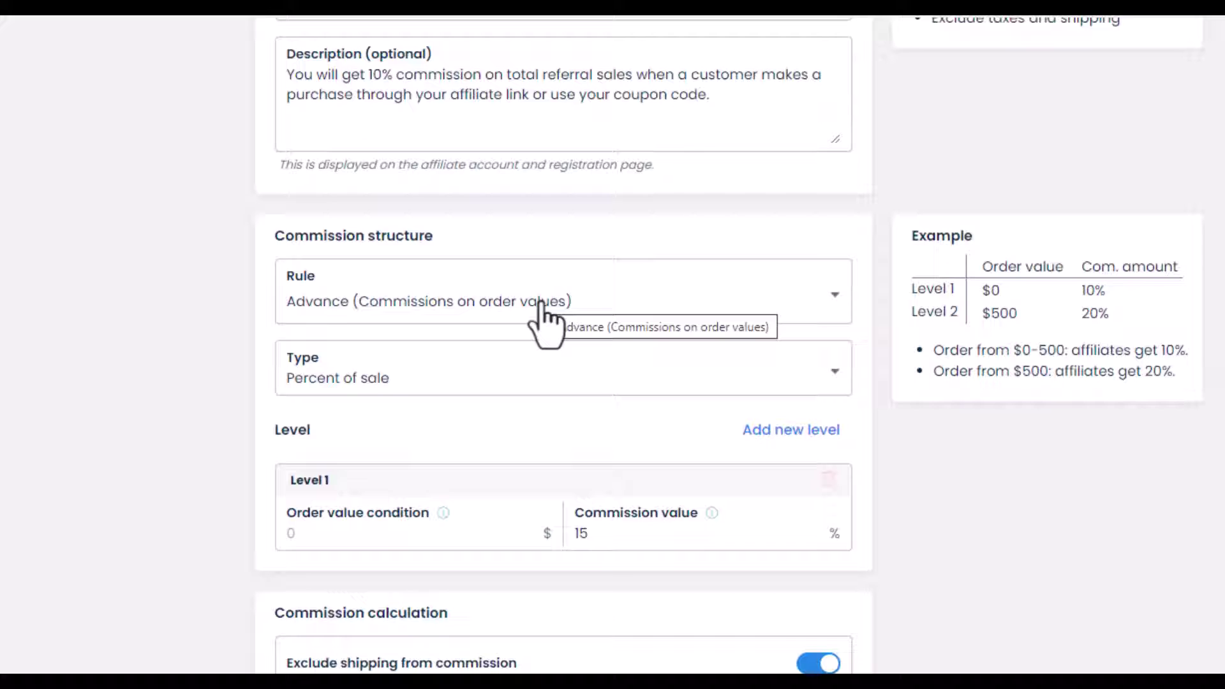
click(535, 299)
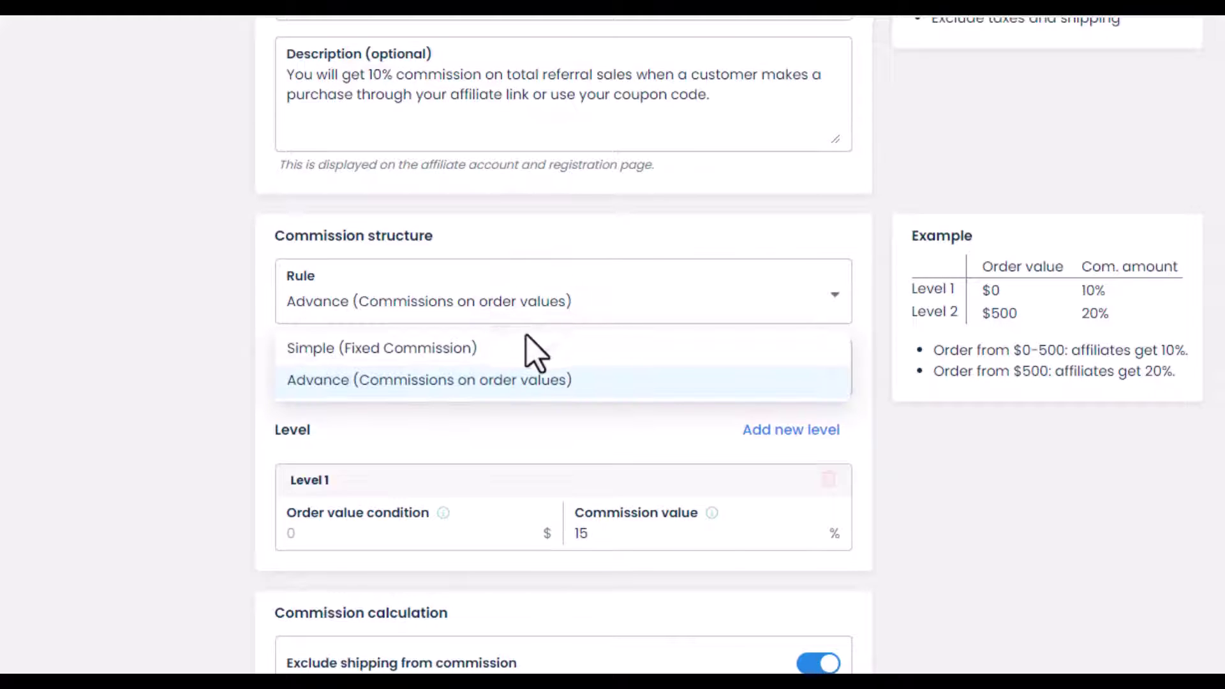
click(525, 354)
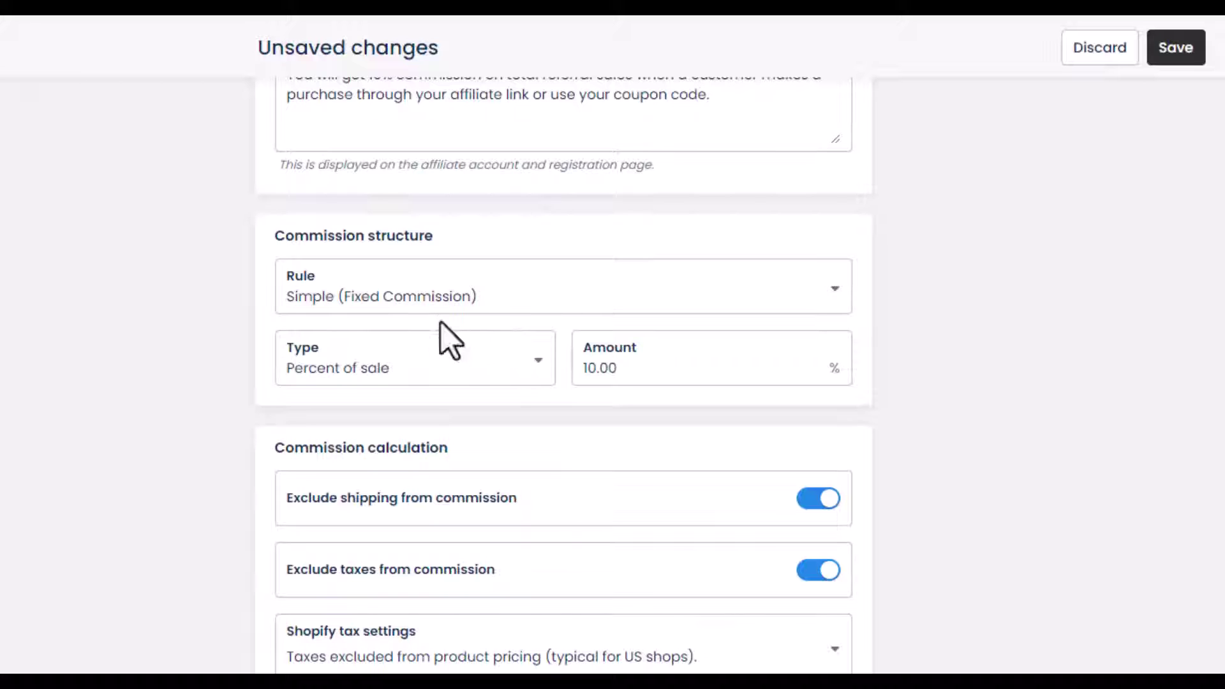
click(446, 359)
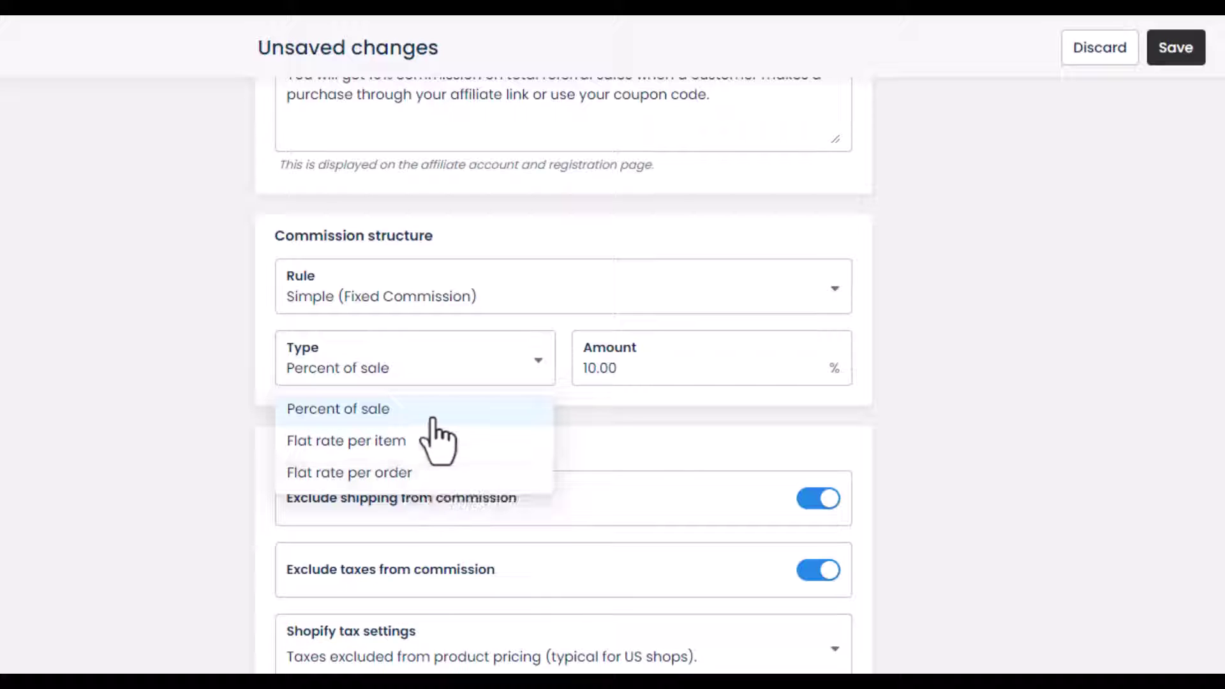
click(434, 410)
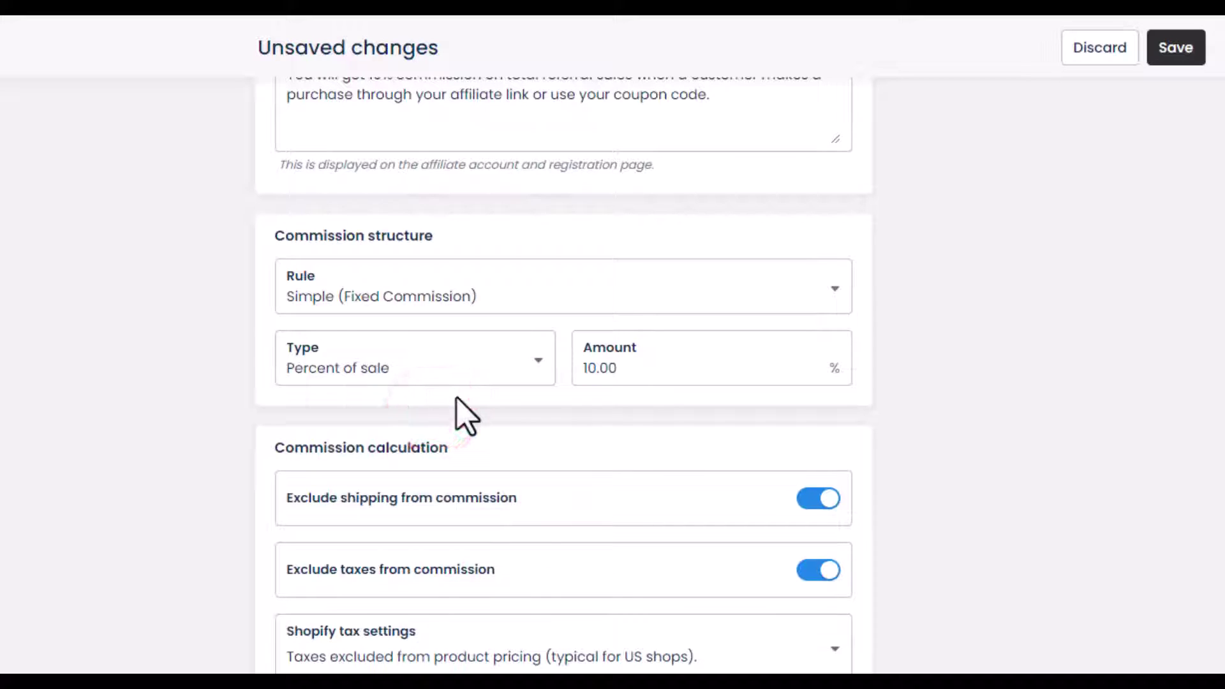
click(645, 368)
click(647, 368)
- Switch the commission rule back to Advance (Commissions on order values)
click(514, 360)
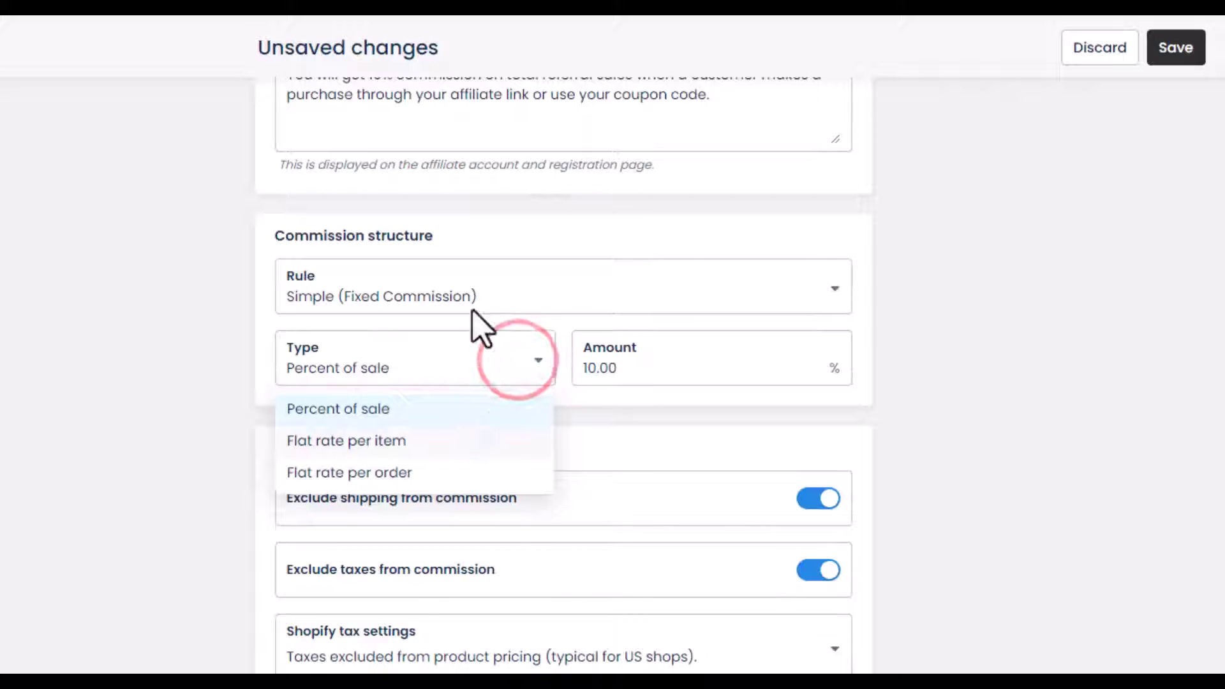
click(479, 291)
click(455, 369)
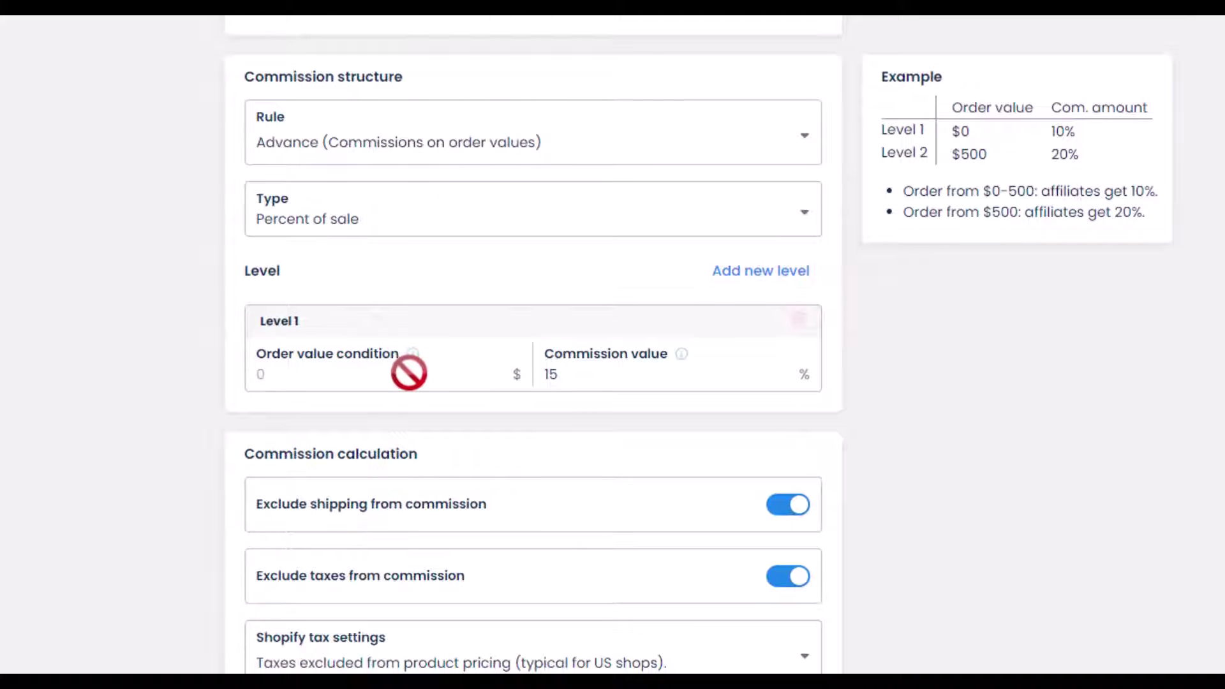
- Add a second commission level and set the Level 1 commission value to 10%
click(773, 270)
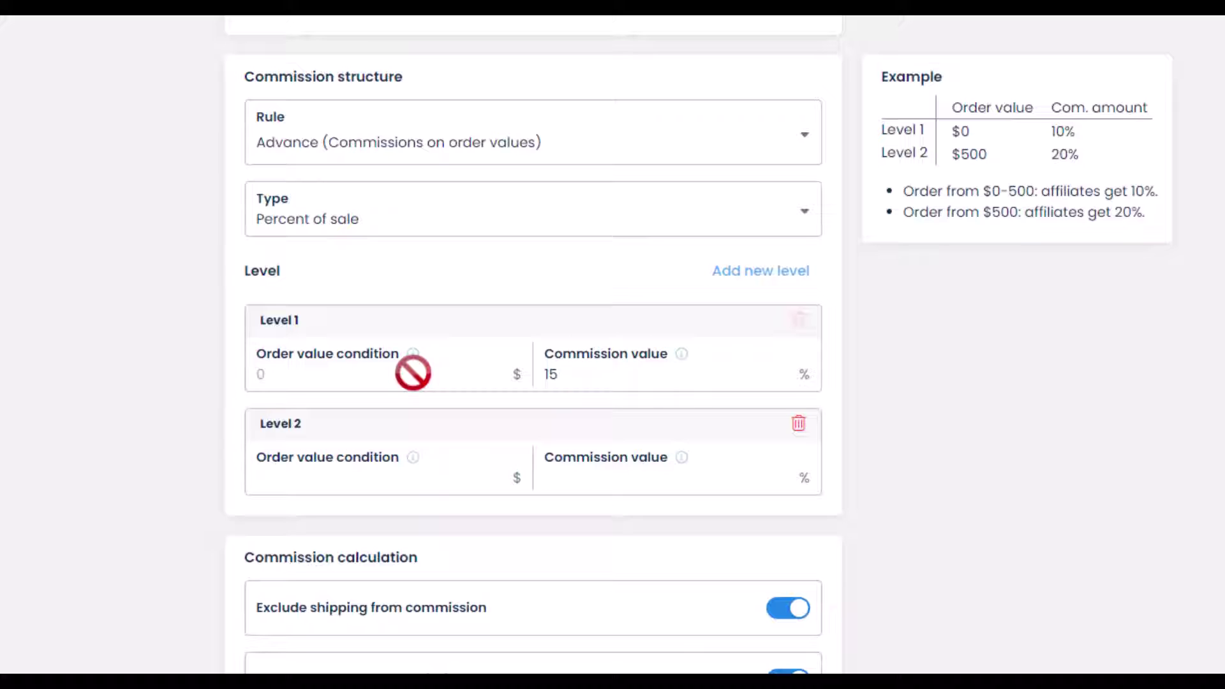
click(580, 378)
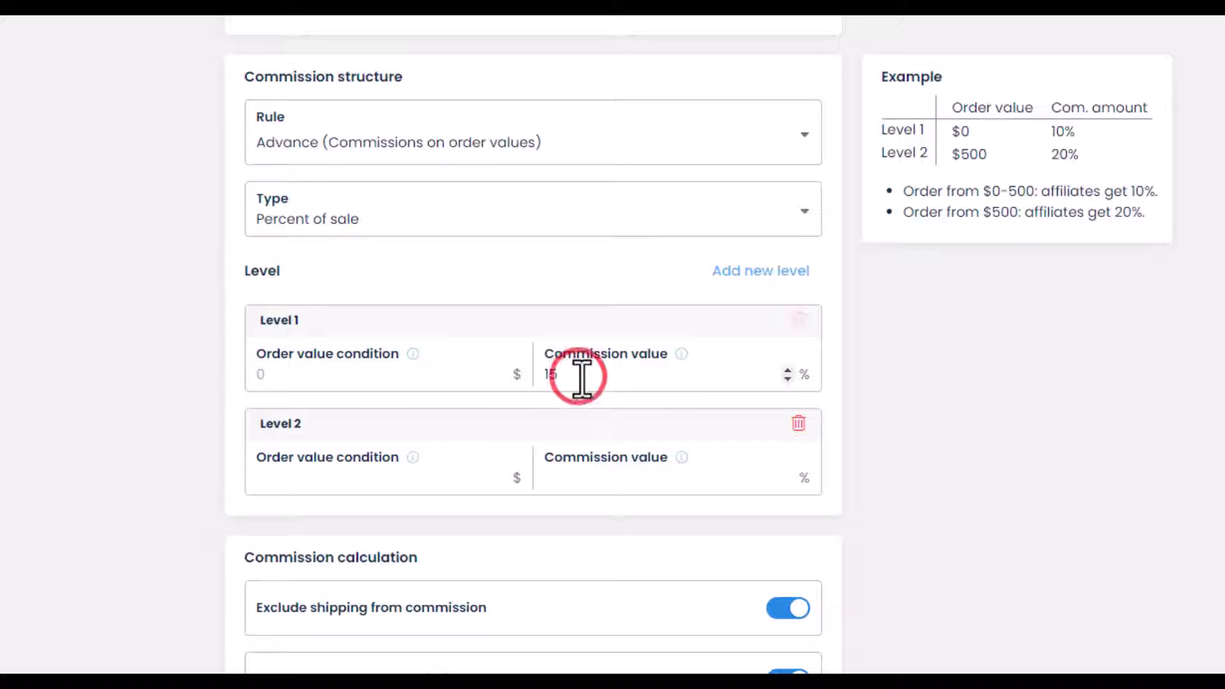
key(BackSpace)
text(0)
- Set the Level 2 order value condition to $100 and its commission value to 15%
click(416, 478)
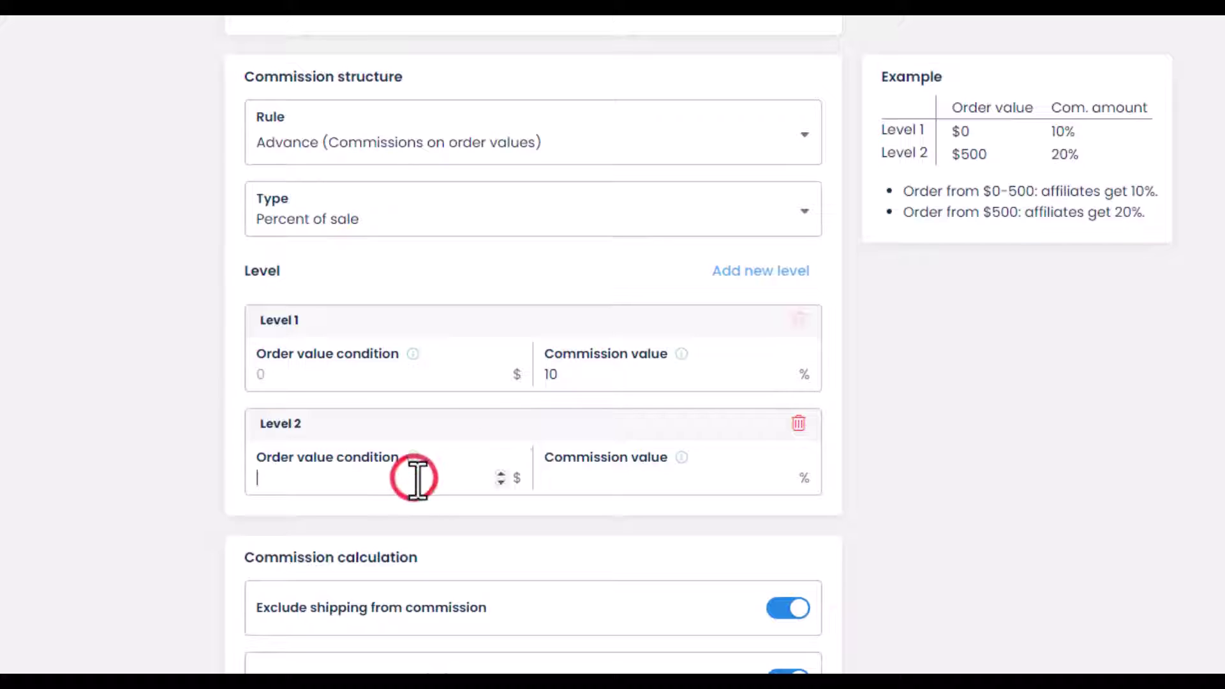
text(100)
click(615, 476)
text(15)
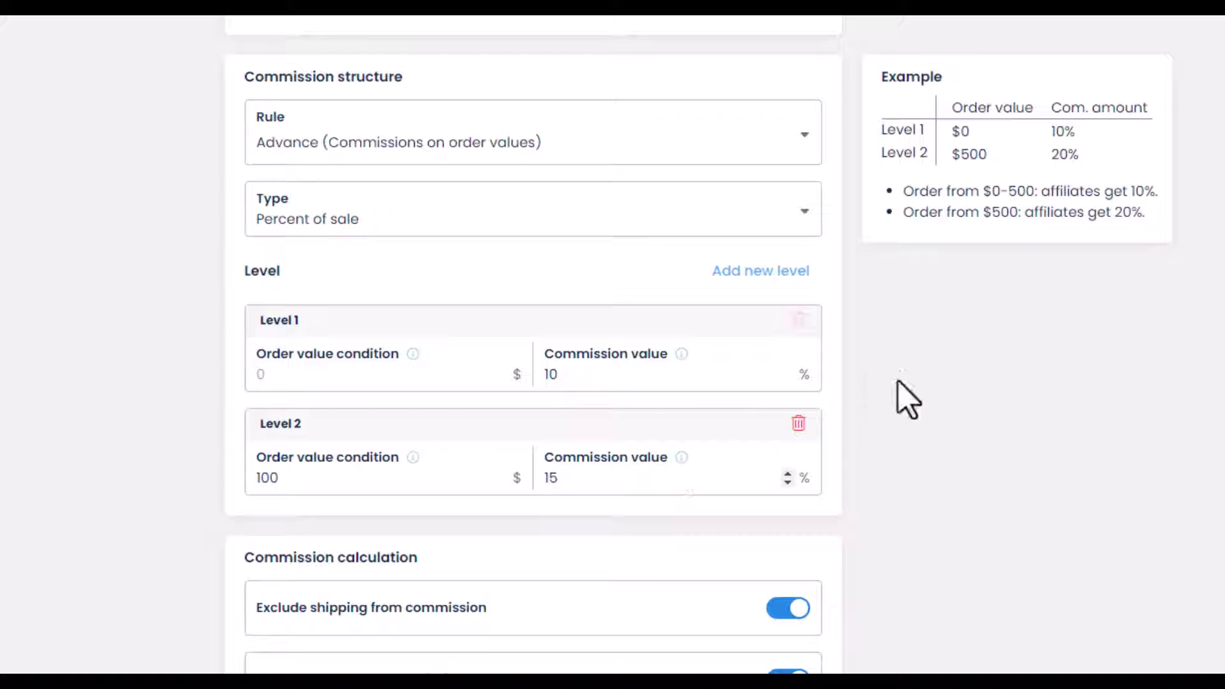
click(911, 404)
- Examine the program's commission calculation settings and the advanced options for discounts, new customers, lifetime commissions, coupon codes and self-referrals
scroll(923, 419, down, 5)
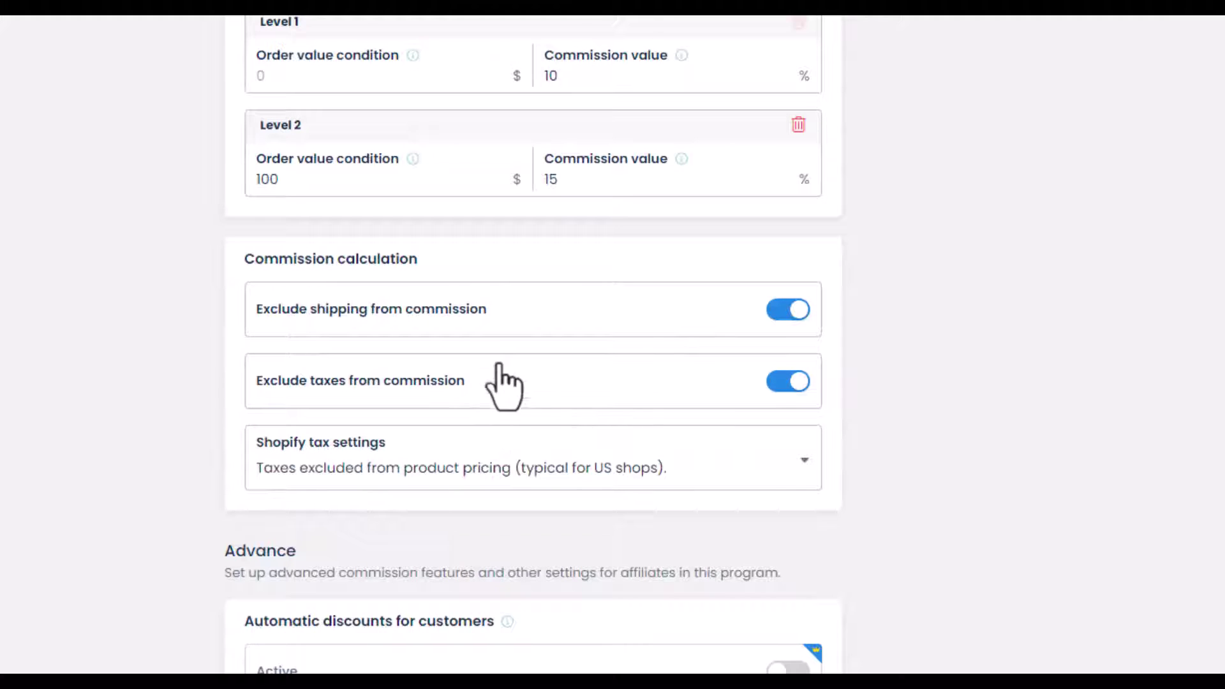
scroll(840, 355, down, 5)
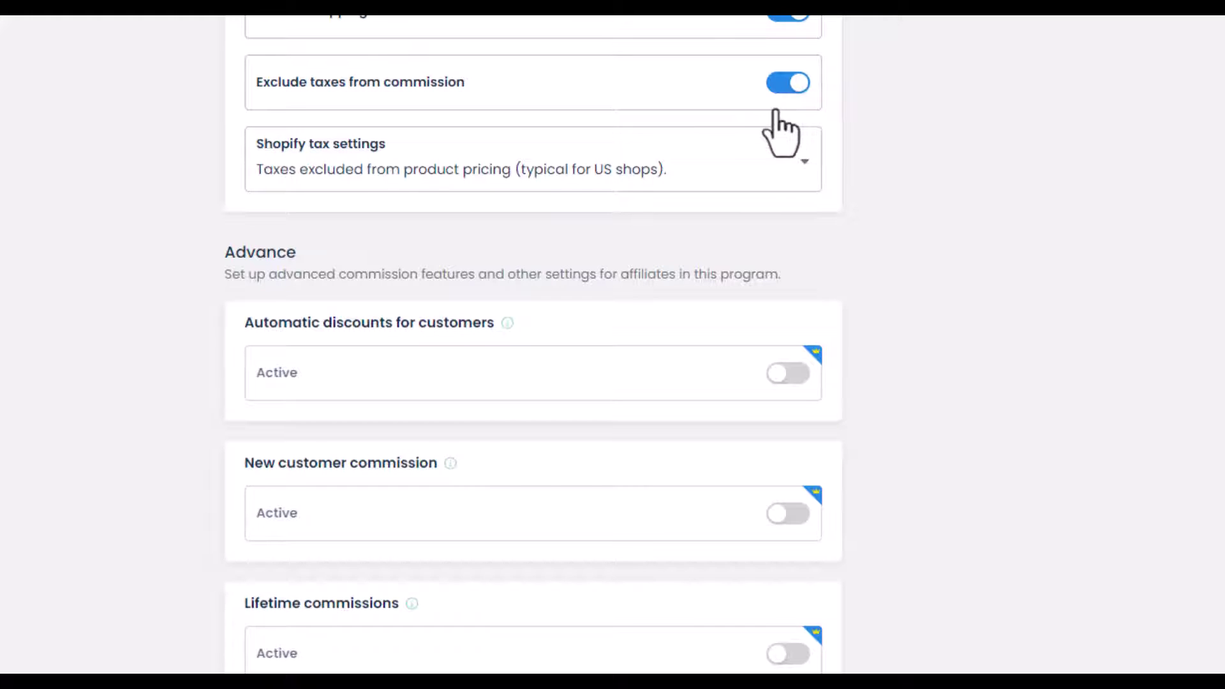
scroll(510, 186, down, 5)
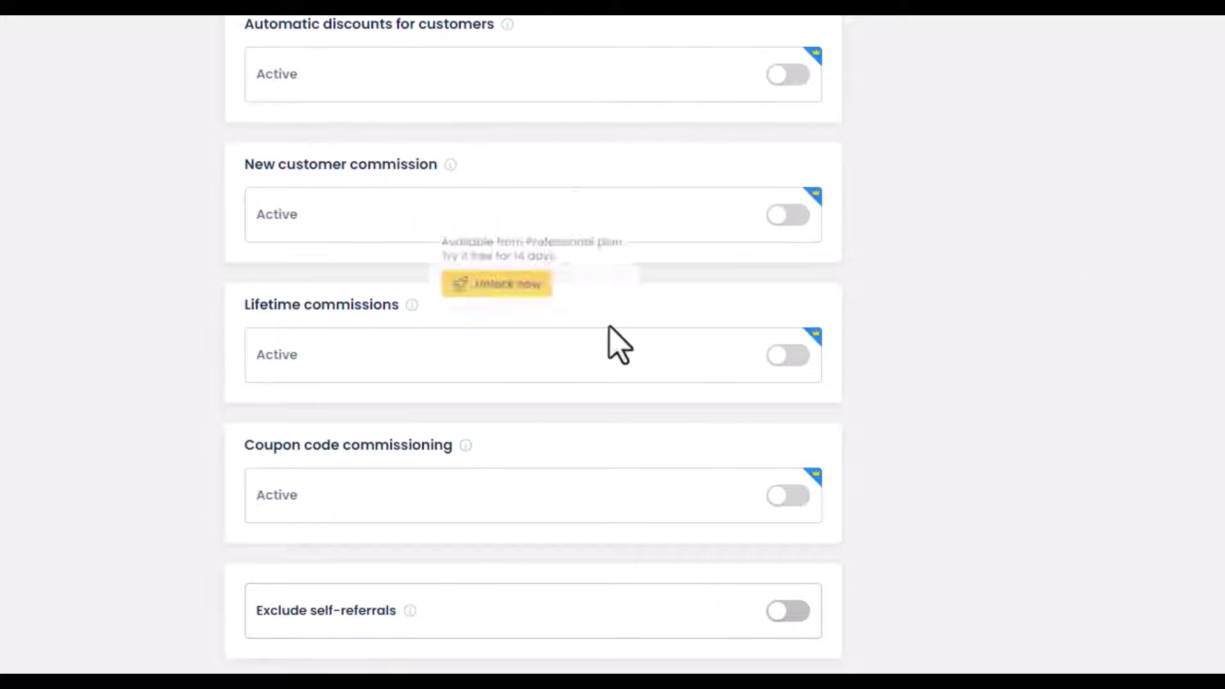
scroll(609, 328, up, 2)
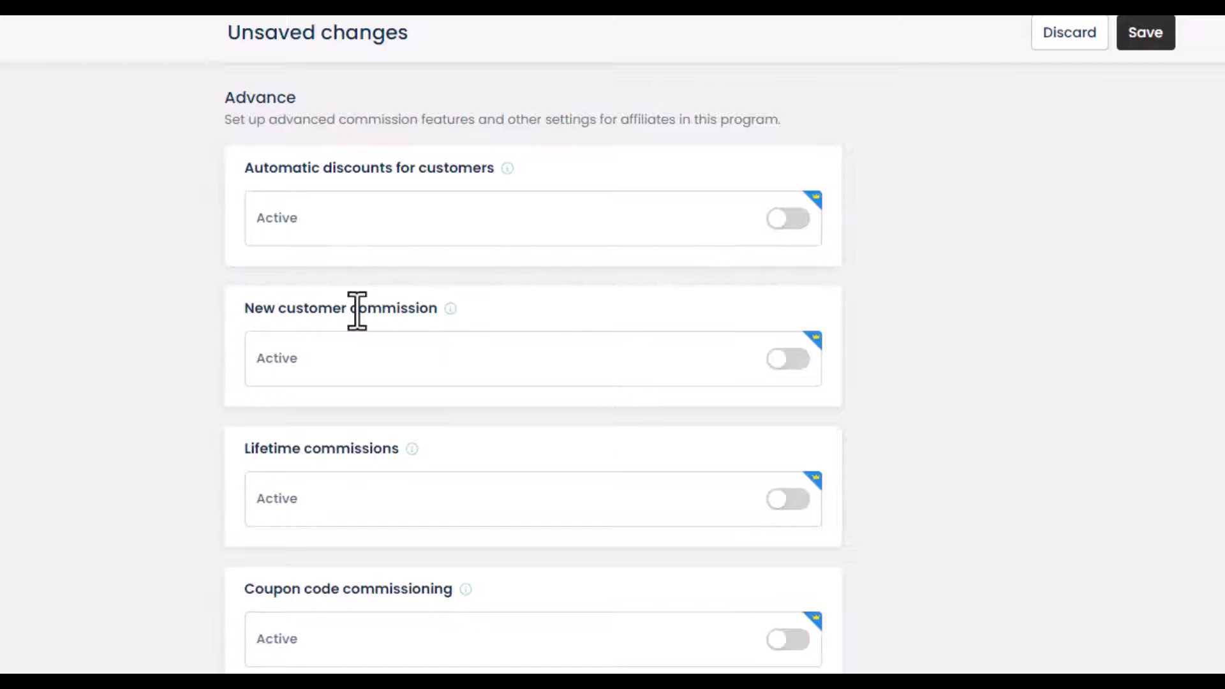
drag(233, 448, 400, 449)
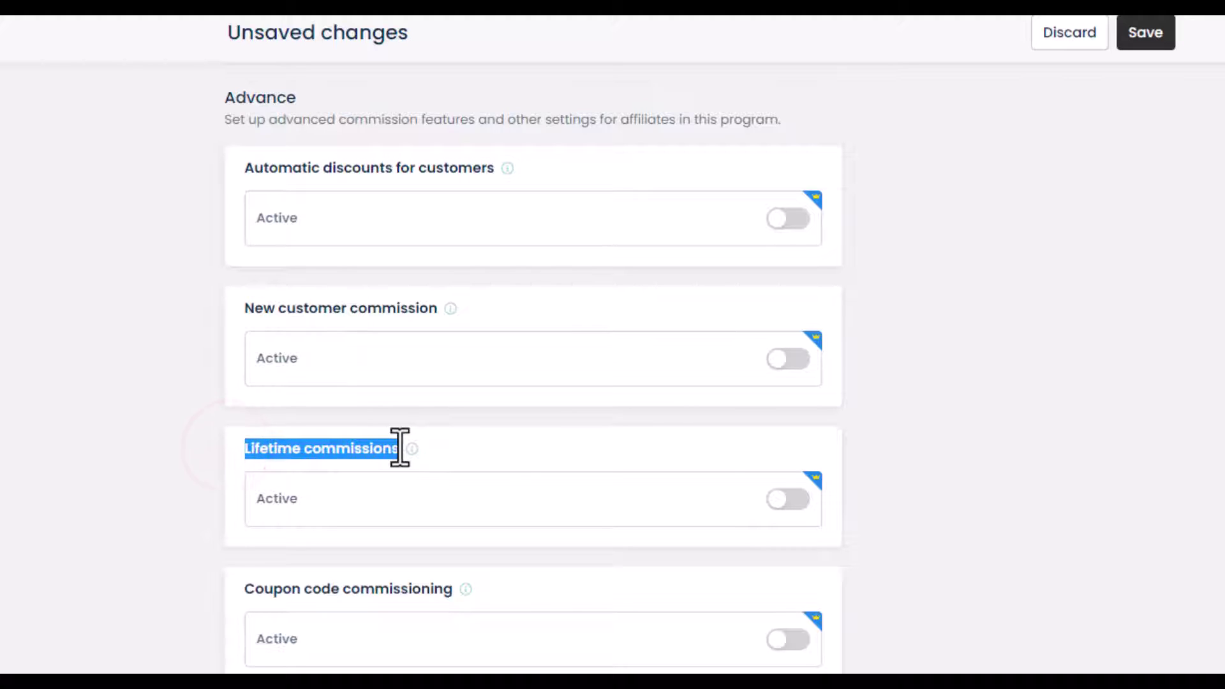
click(349, 421)
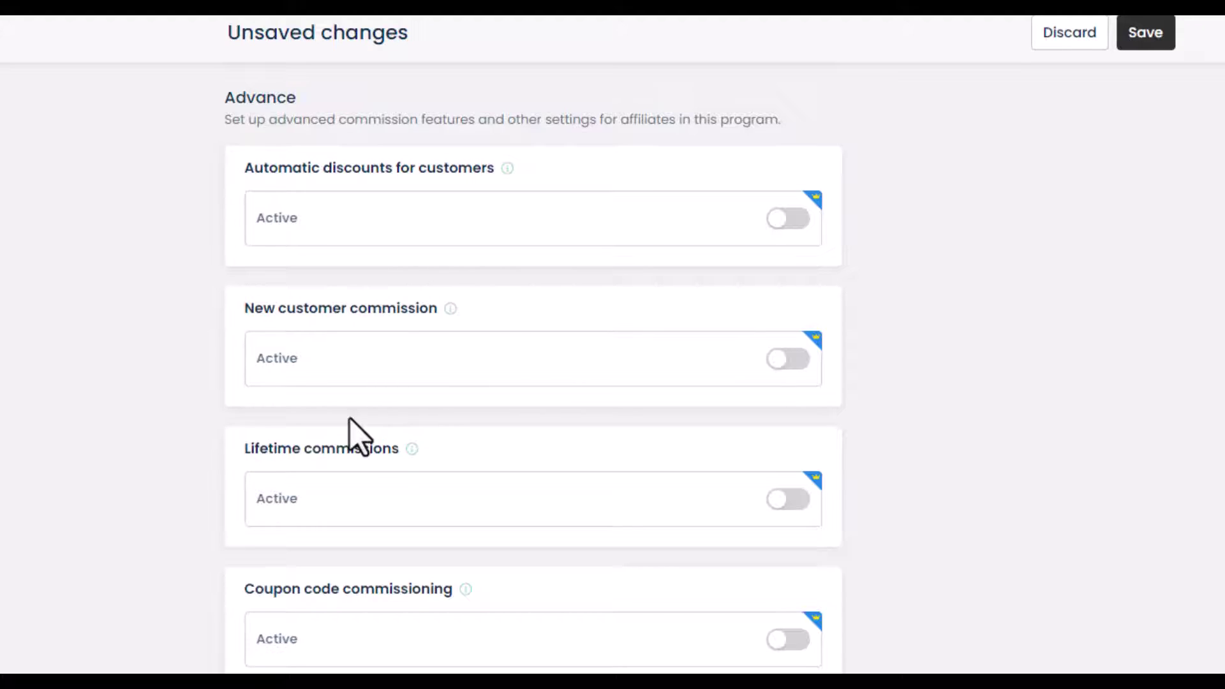
scroll(354, 434, down, 5)
scroll(355, 434, up, 15)
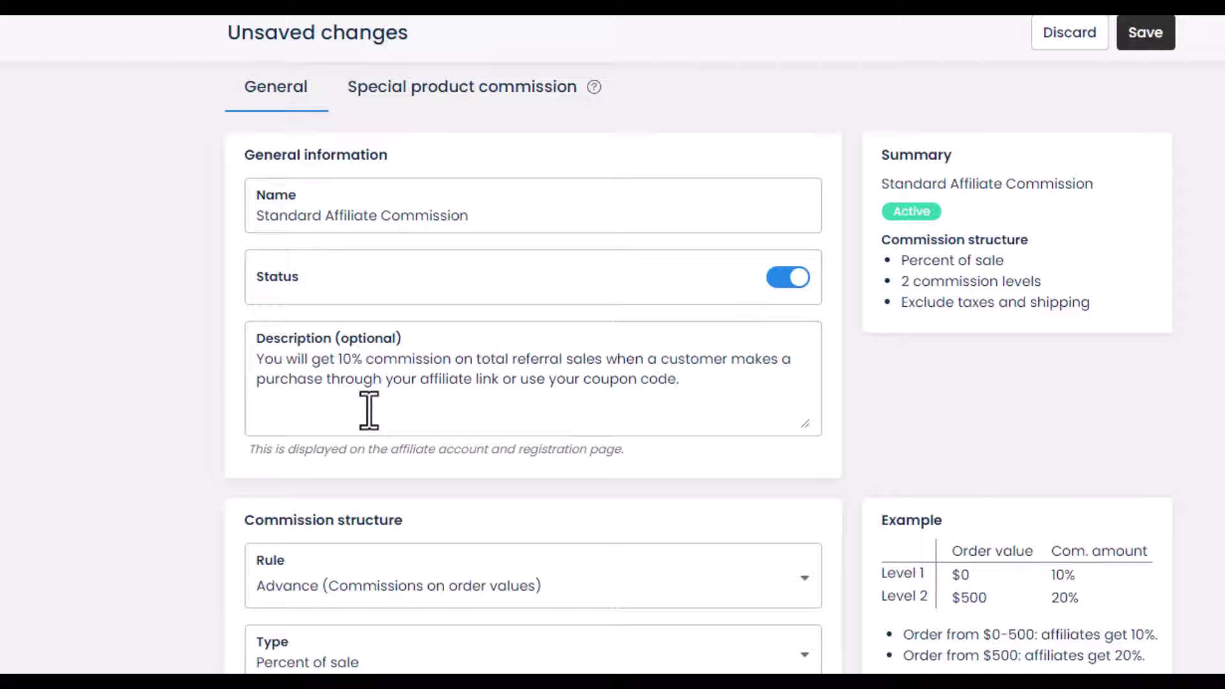
- Leave the program's general settings without saving, view its special product commission page and return to the program list
click(498, 118)
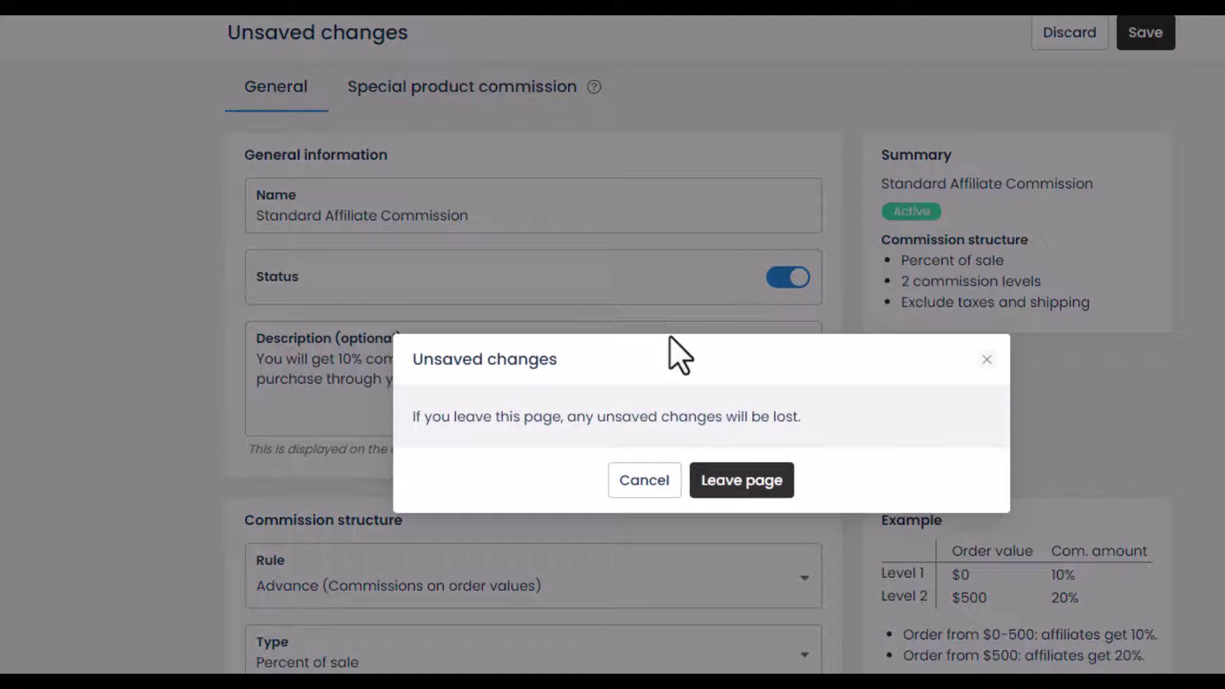
click(743, 475)
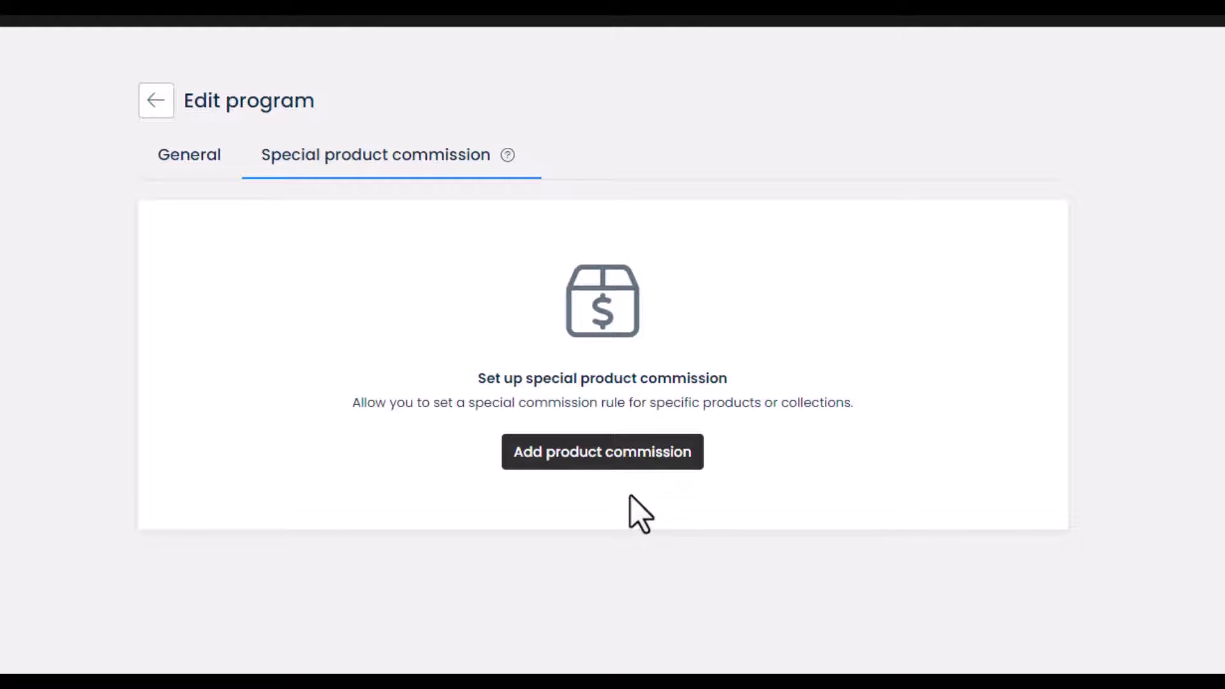
click(192, 159)
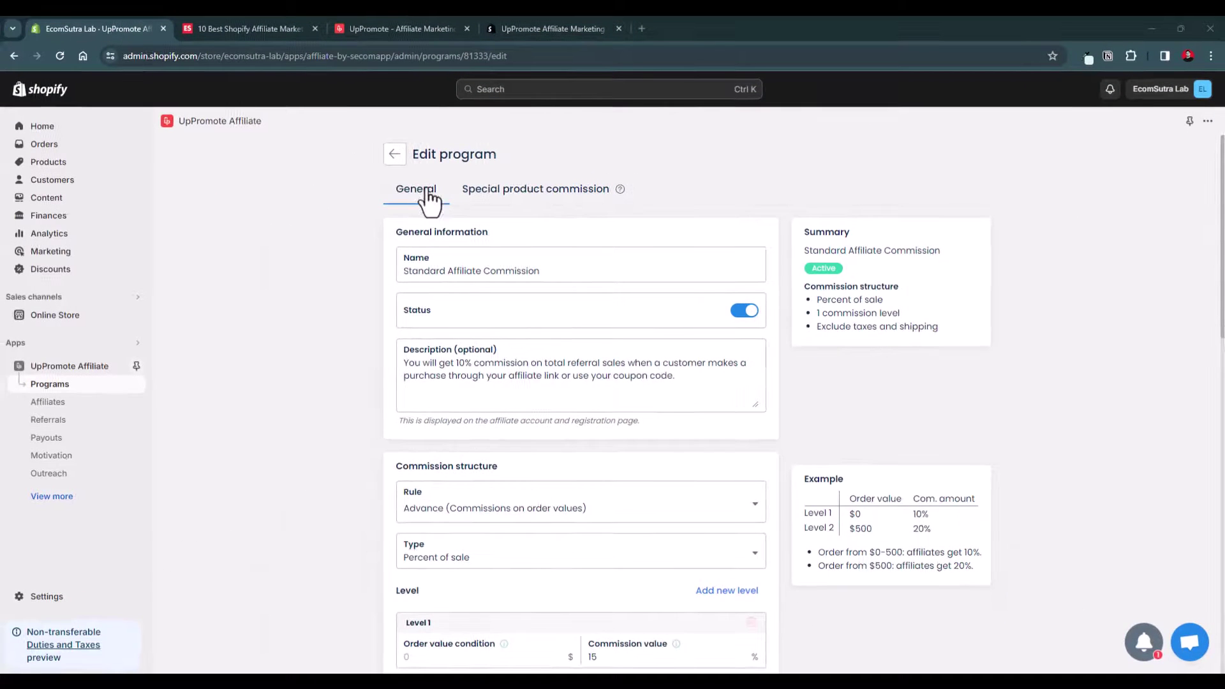
click(399, 156)
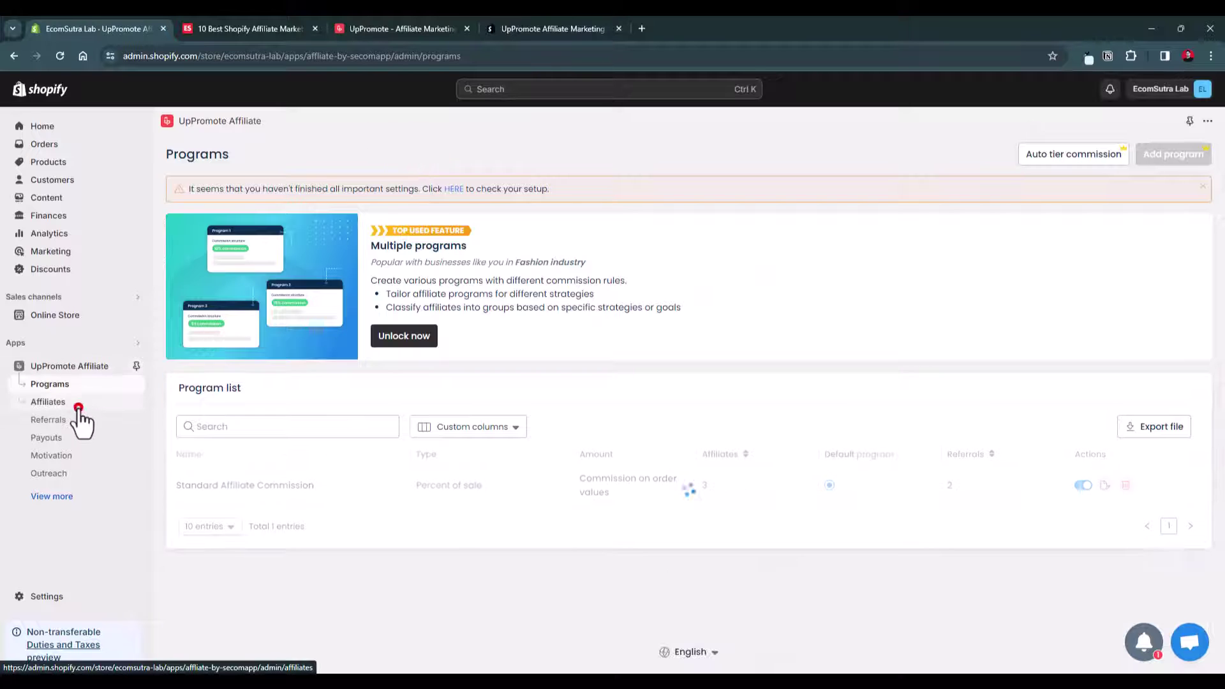
- Review the affiliate list, the referral list, the manual payouts for approved and paid referrals, and the motivation options
click(79, 408)
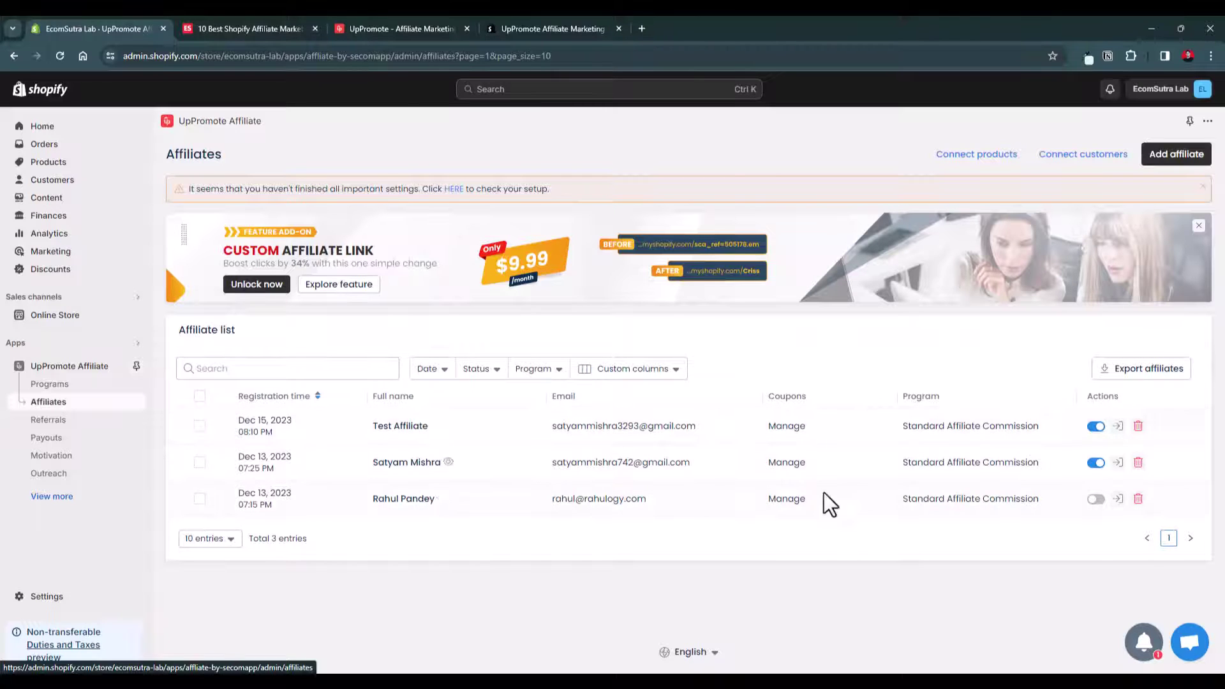
click(89, 420)
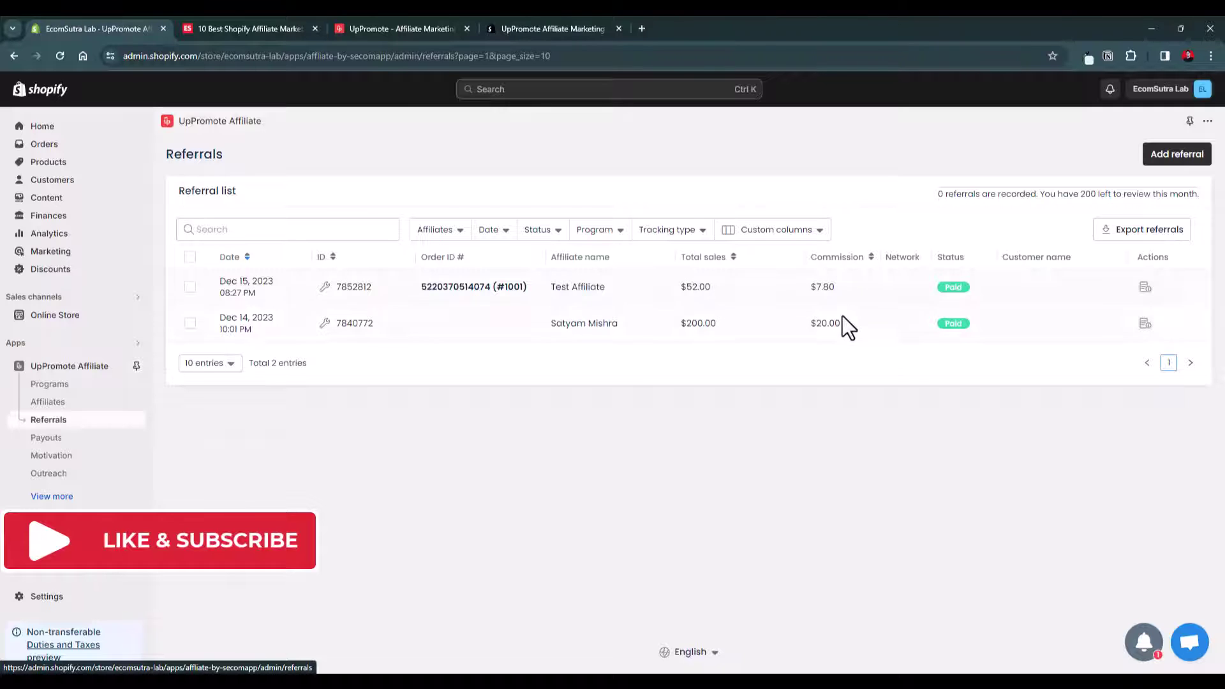
click(62, 439)
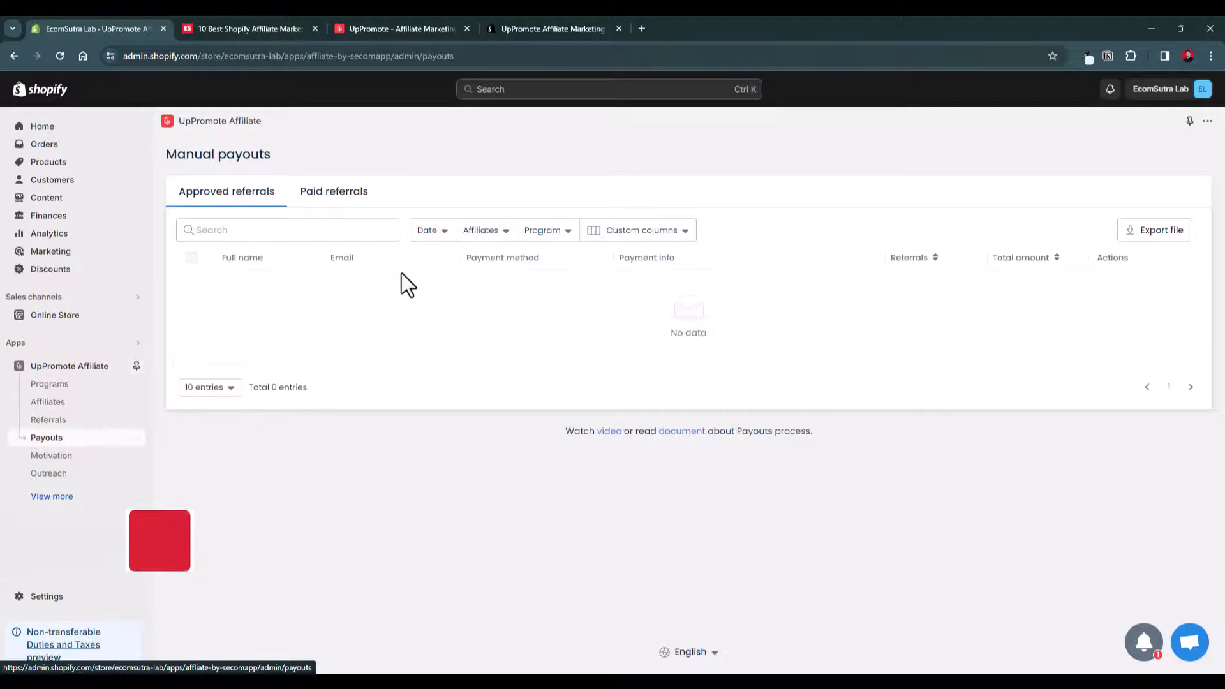
click(356, 197)
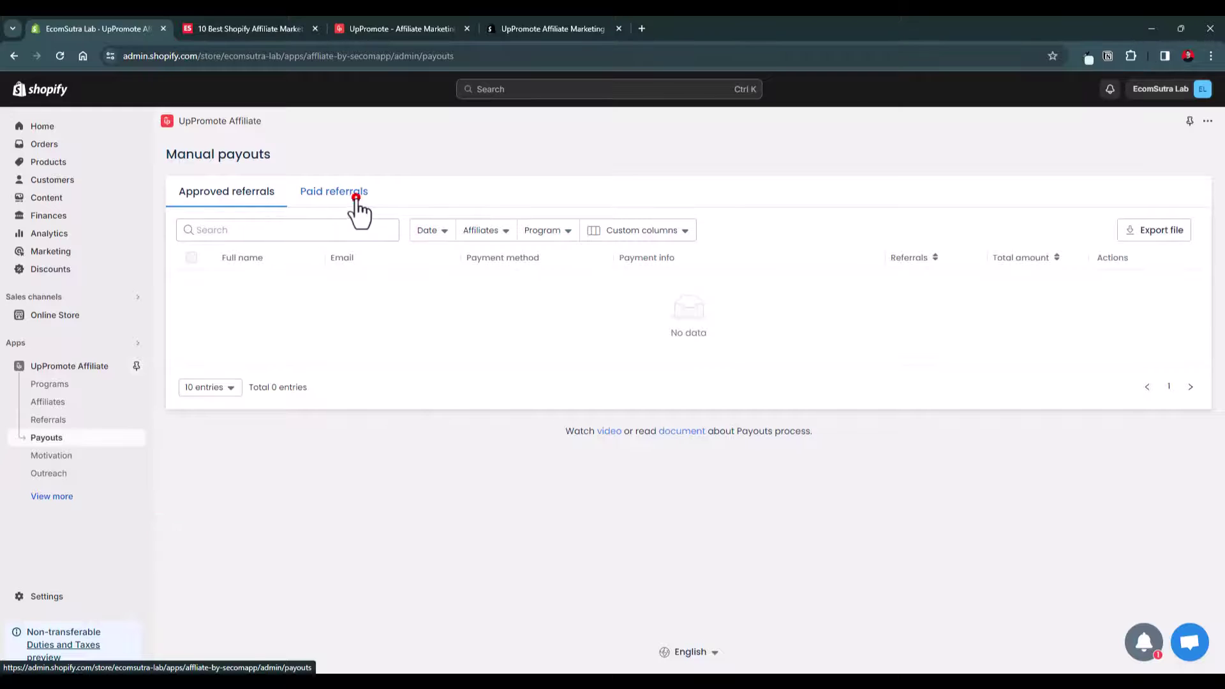
click(249, 193)
click(88, 454)
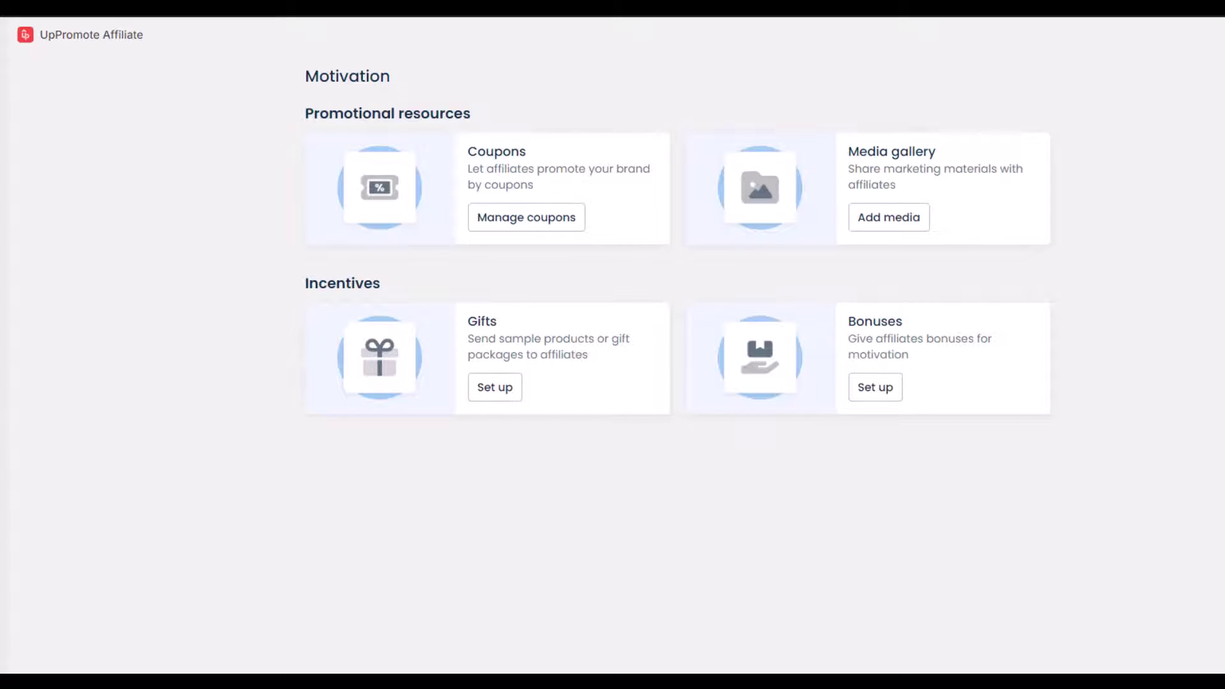
- Examine the outreach options for affiliate recruitment, from customer referral to converting signed-up customers, and for affiliate communication
click(82, 420)
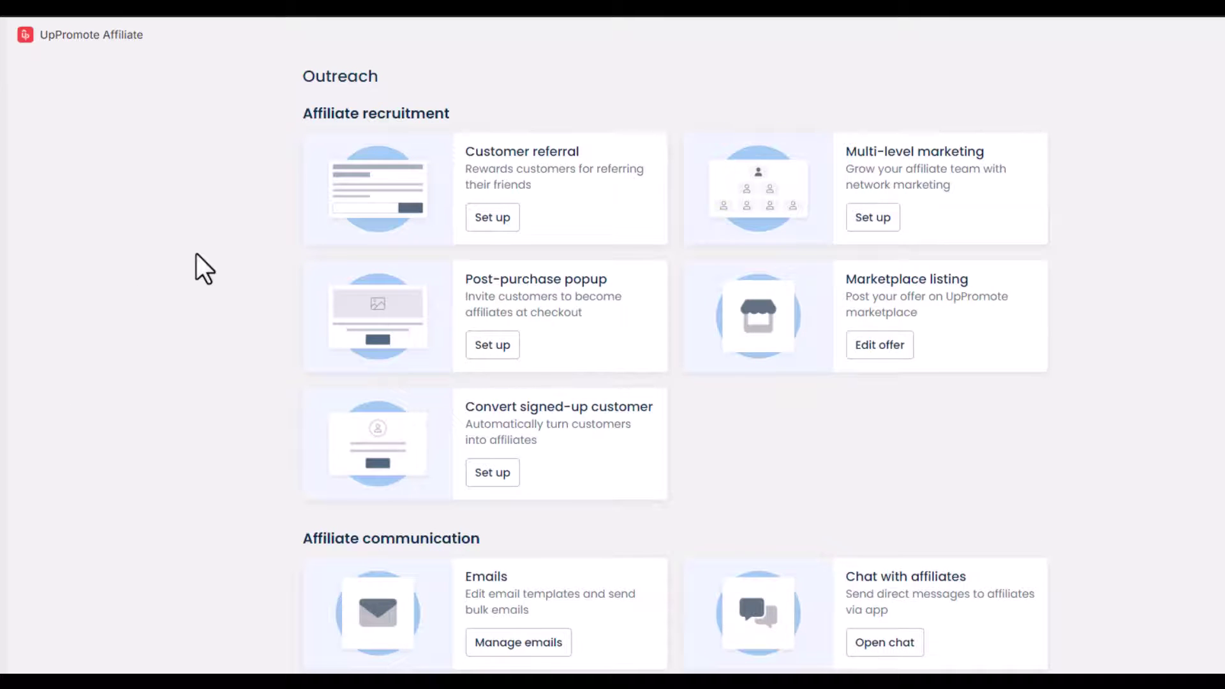
drag(401, 115, 285, 124)
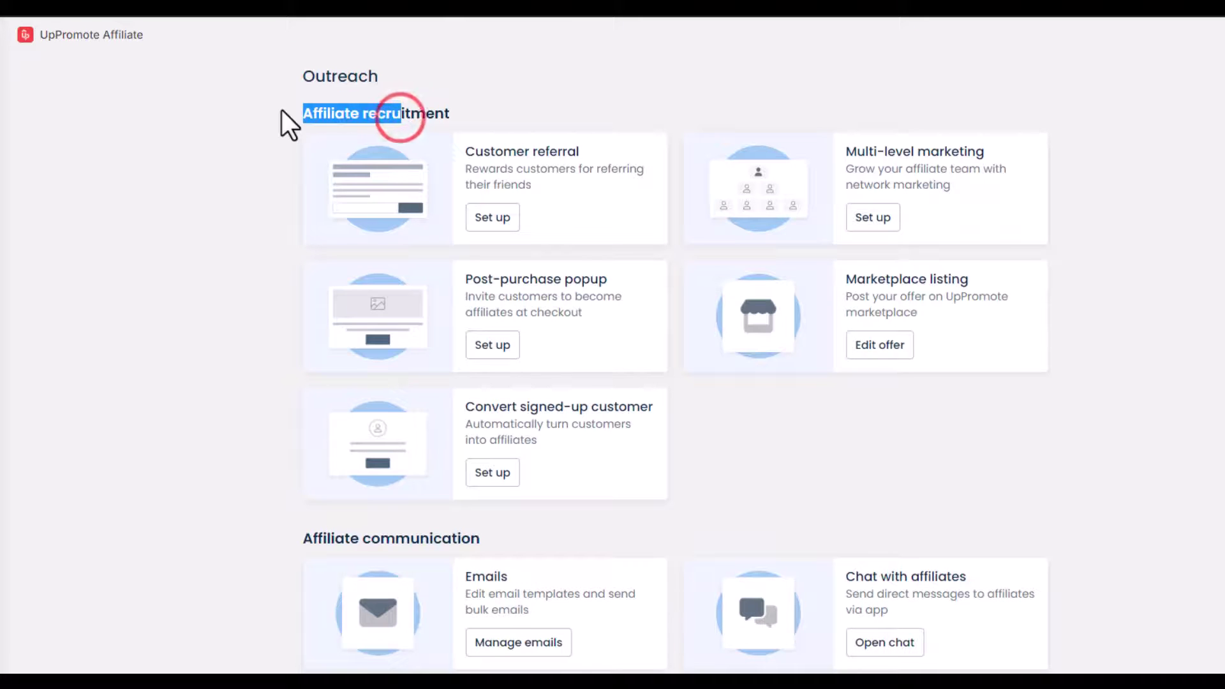
drag(519, 153, 594, 162)
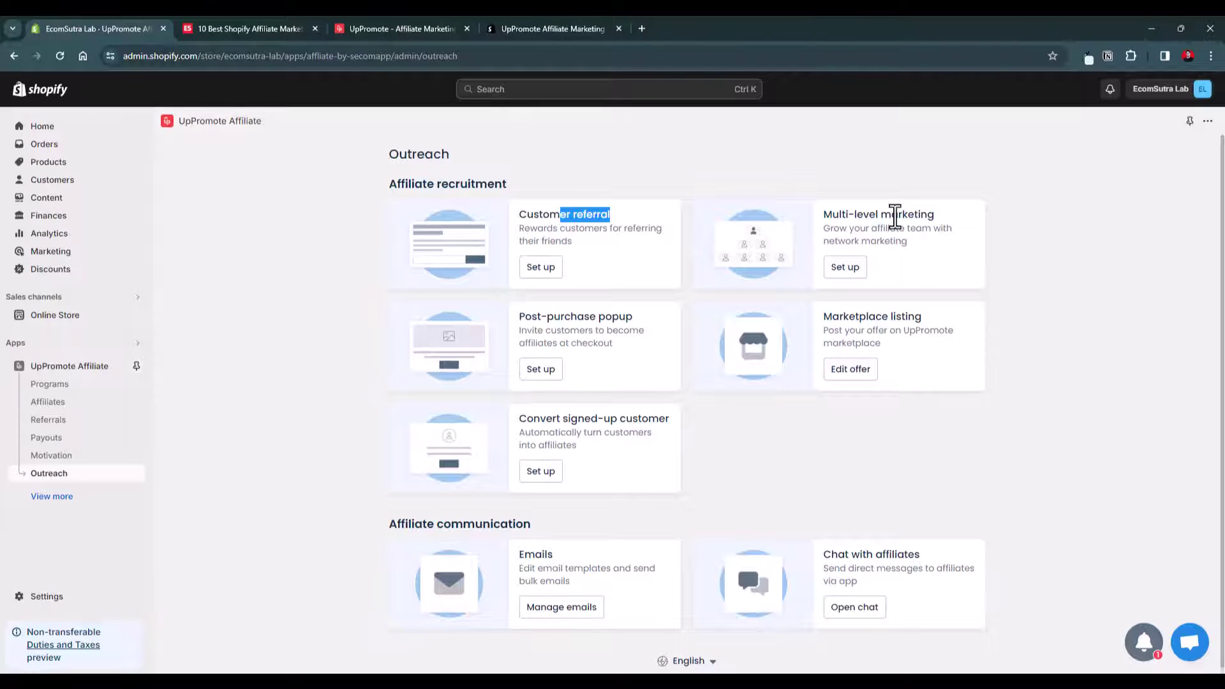
drag(832, 214, 942, 217)
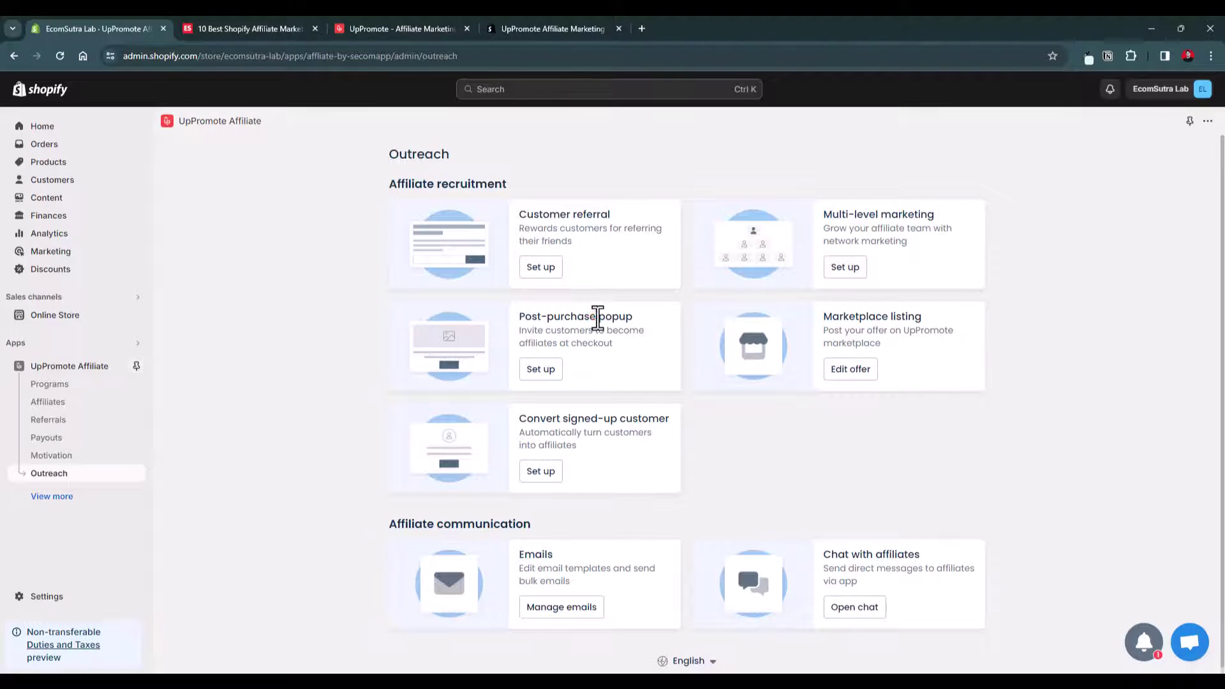
triple_click(597, 316)
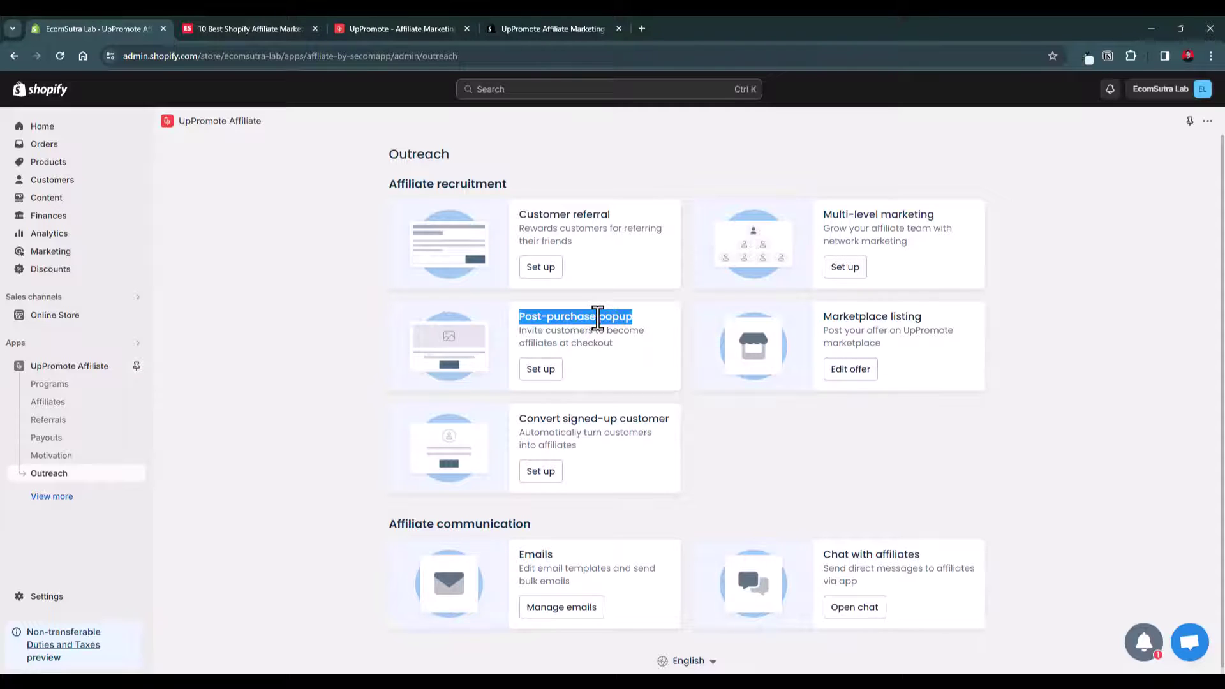
triple_click(895, 317)
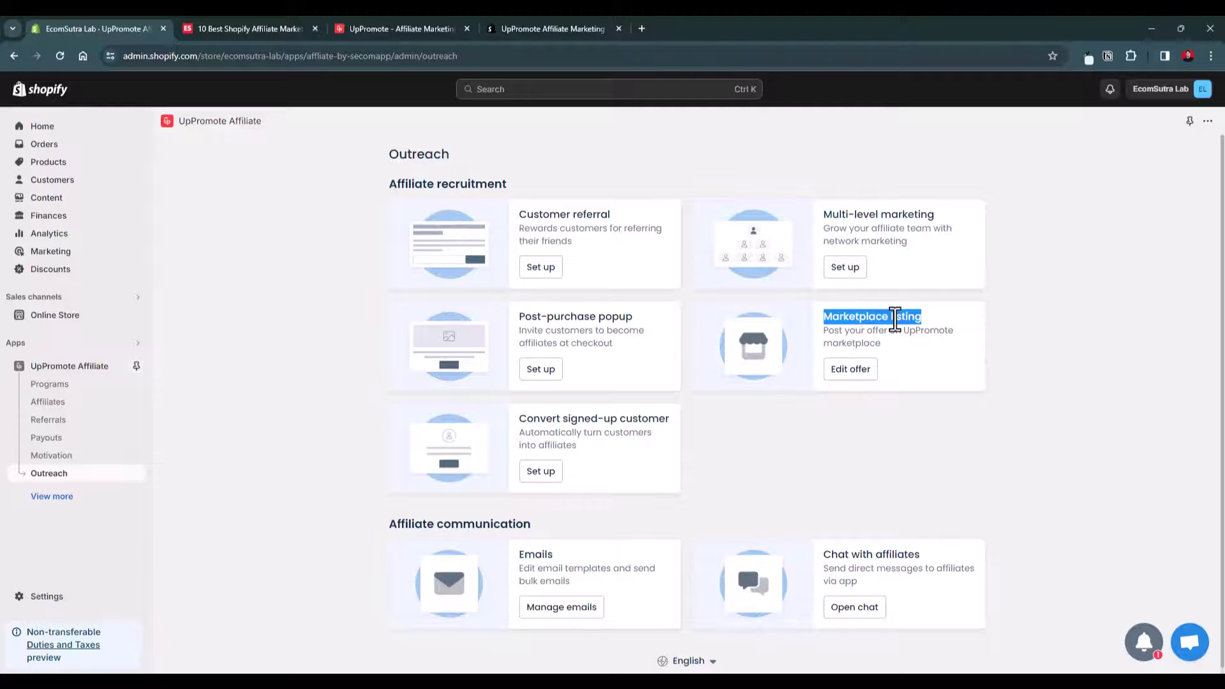
drag(577, 421, 667, 422)
click(629, 439)
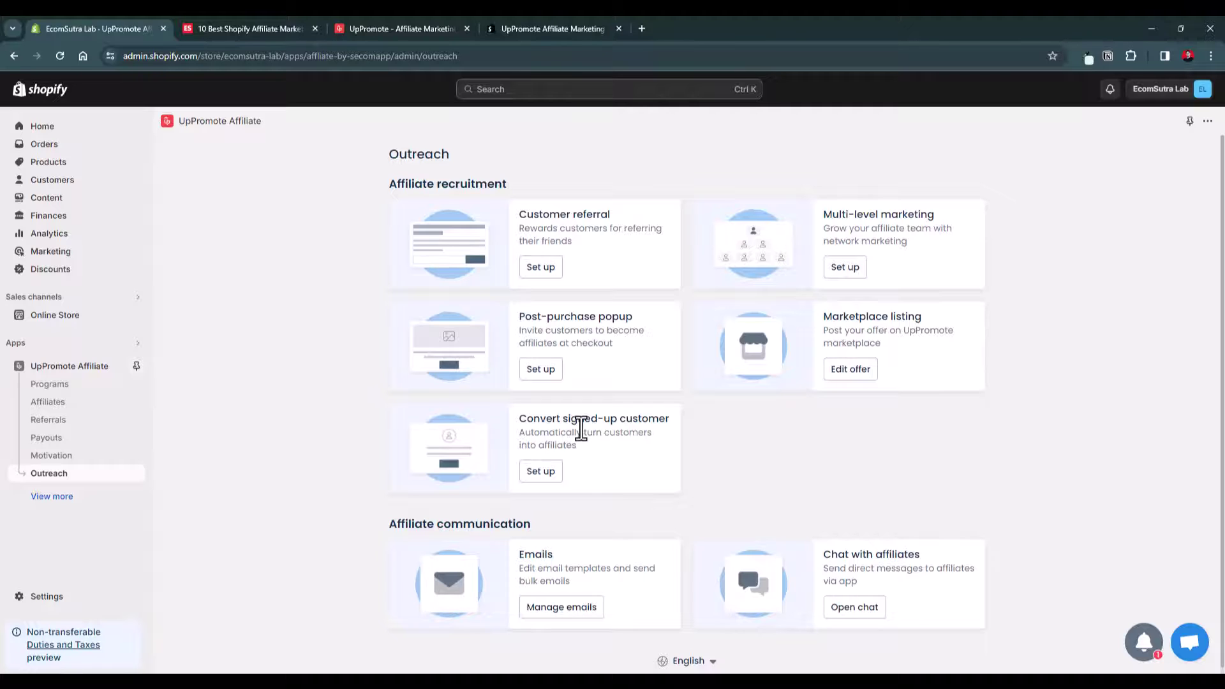
scroll(549, 485, down, 1)
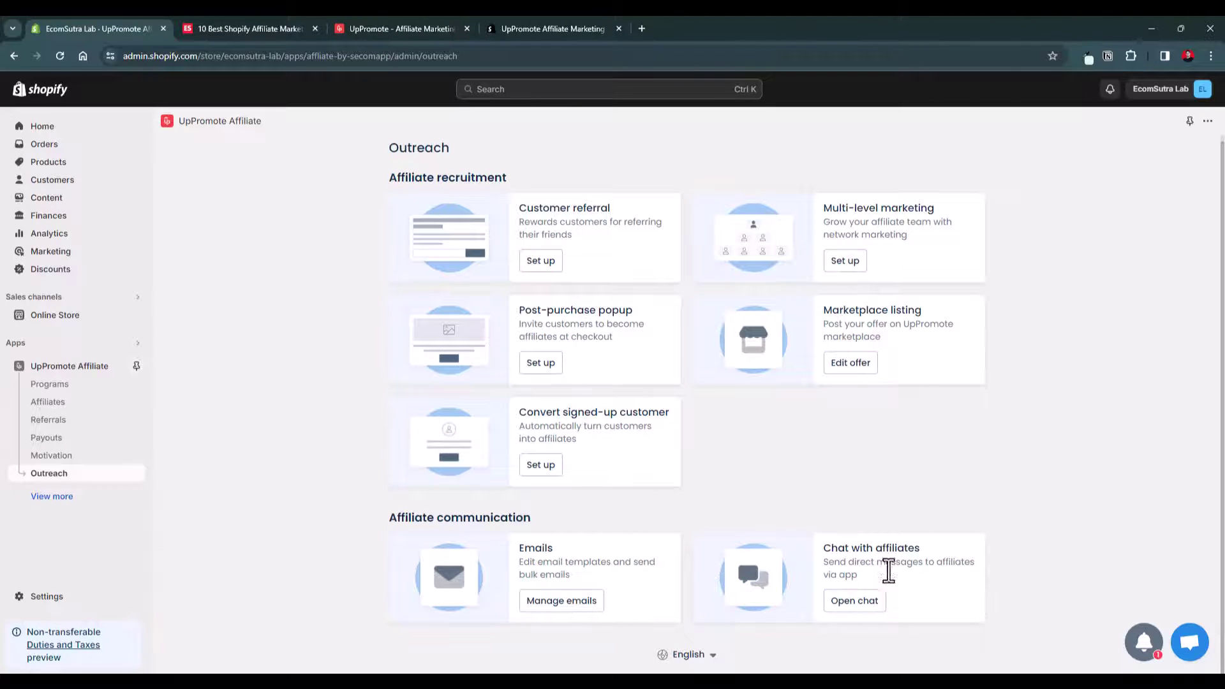
- Look through the affiliate email templates, including those for approved and denied affiliates, and return to the outreach options
click(559, 597)
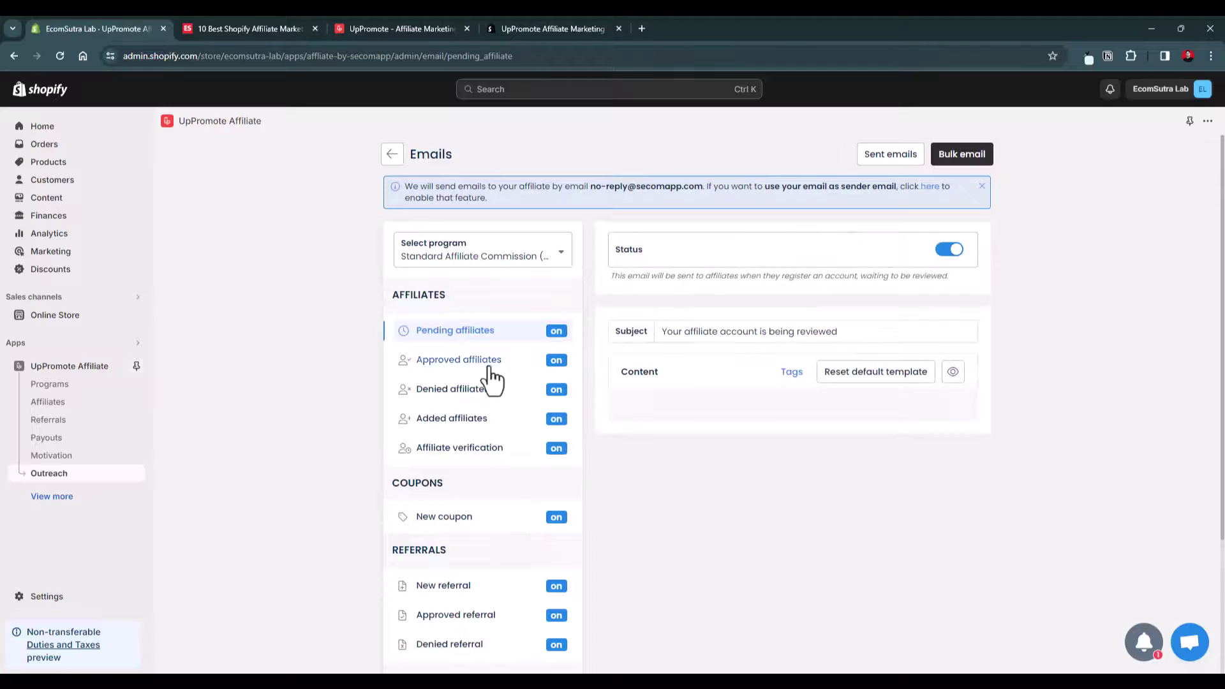
click(468, 358)
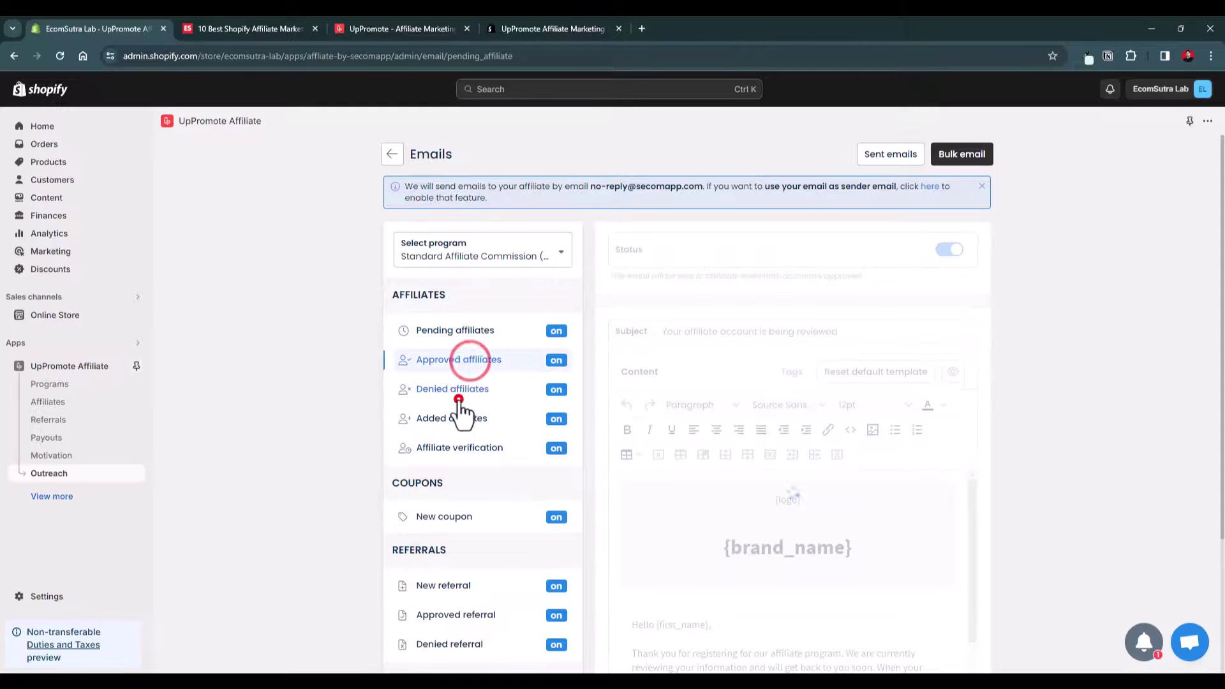
click(457, 394)
scroll(445, 511, down, 3)
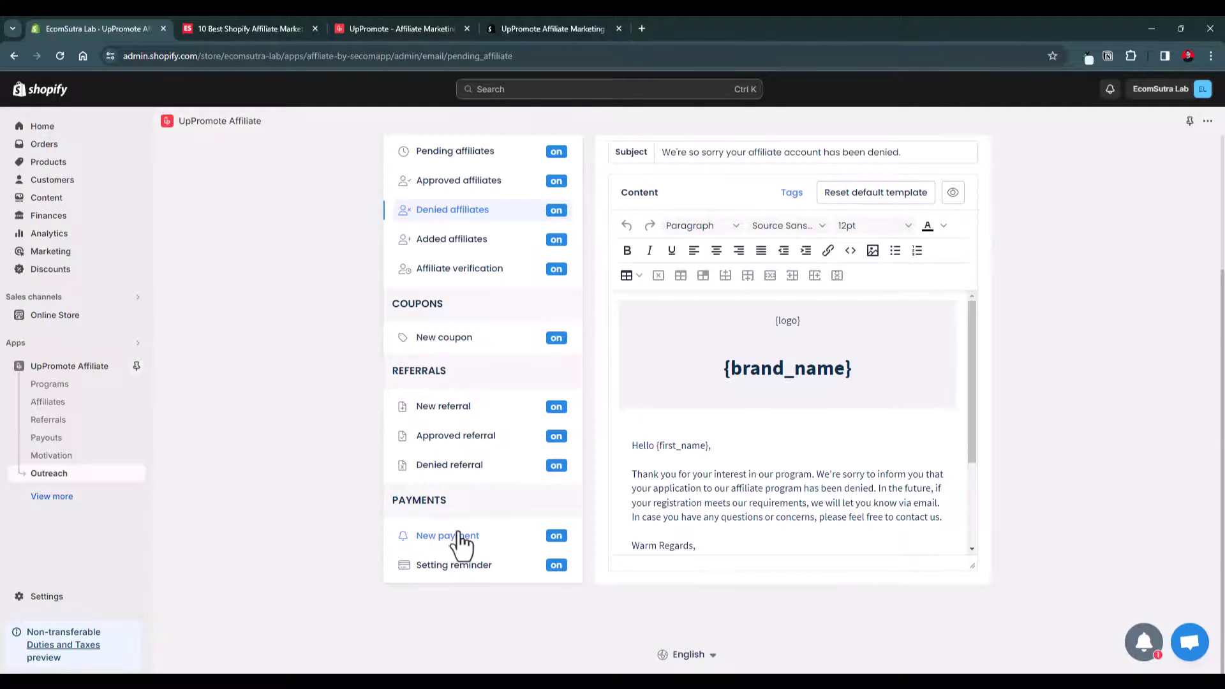
scroll(461, 540, up, 3)
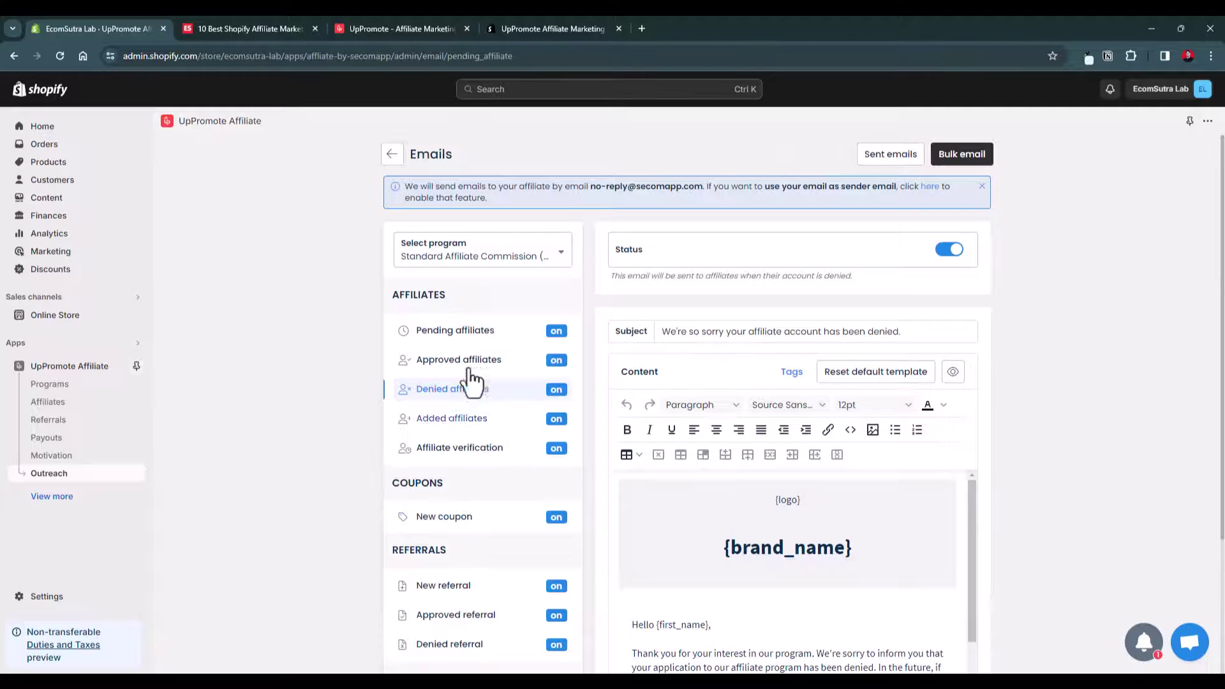
click(393, 164)
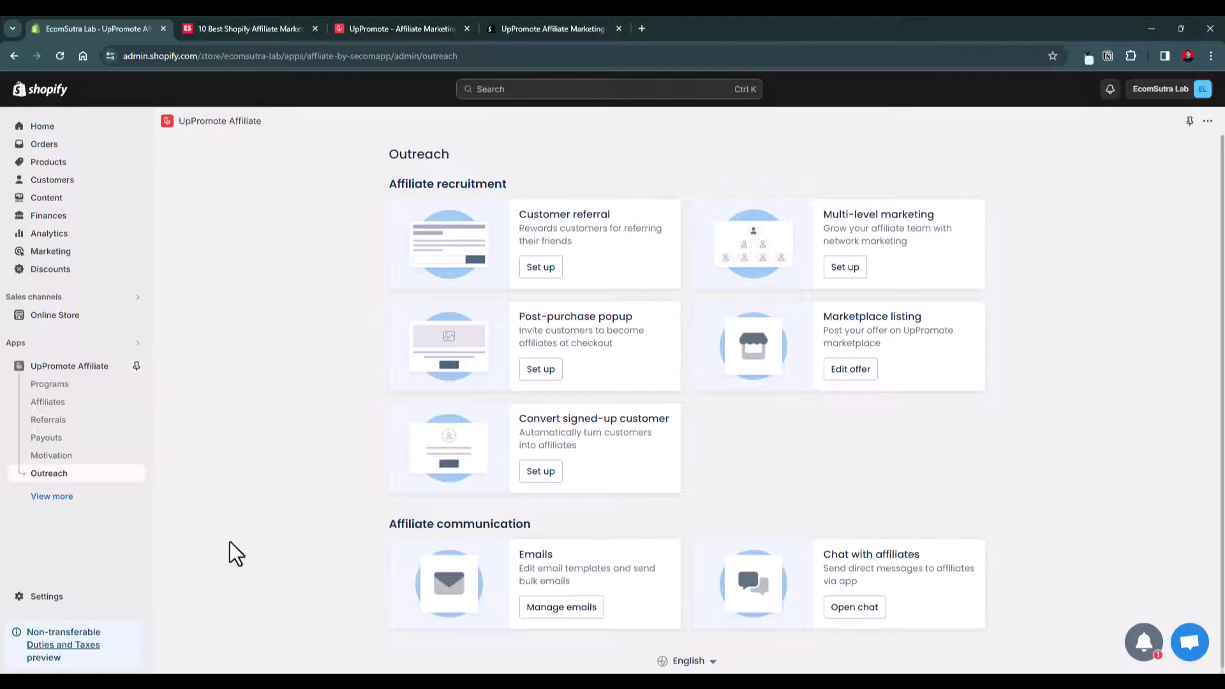
- Examine the affiliate performance analytics, from total affiliates, referrals and sales through commission and referral status charts
click(61, 499)
click(60, 493)
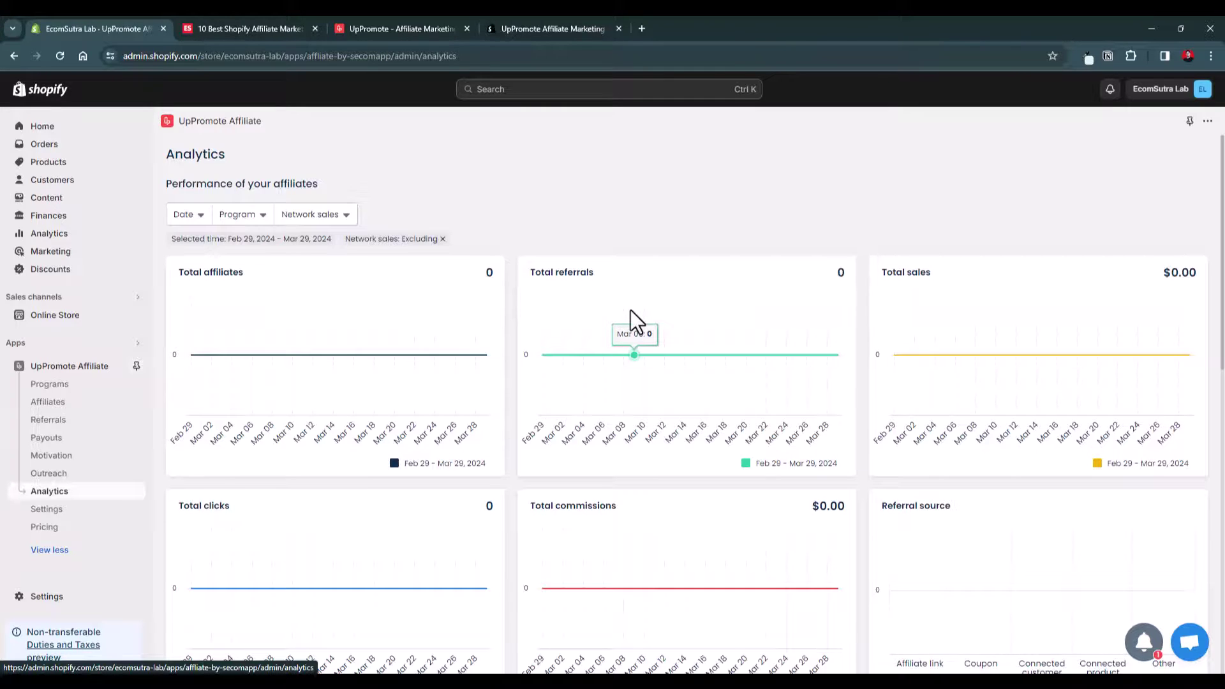
scroll(887, 306, down, 3)
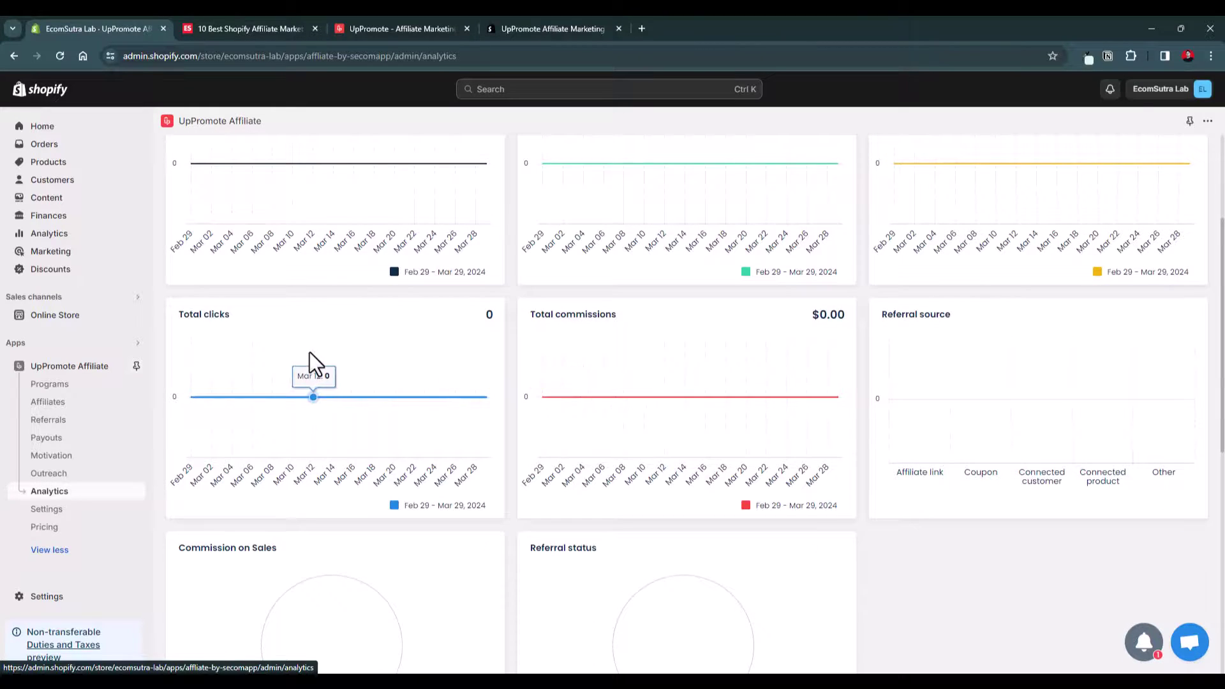
scroll(309, 352, down, 3)
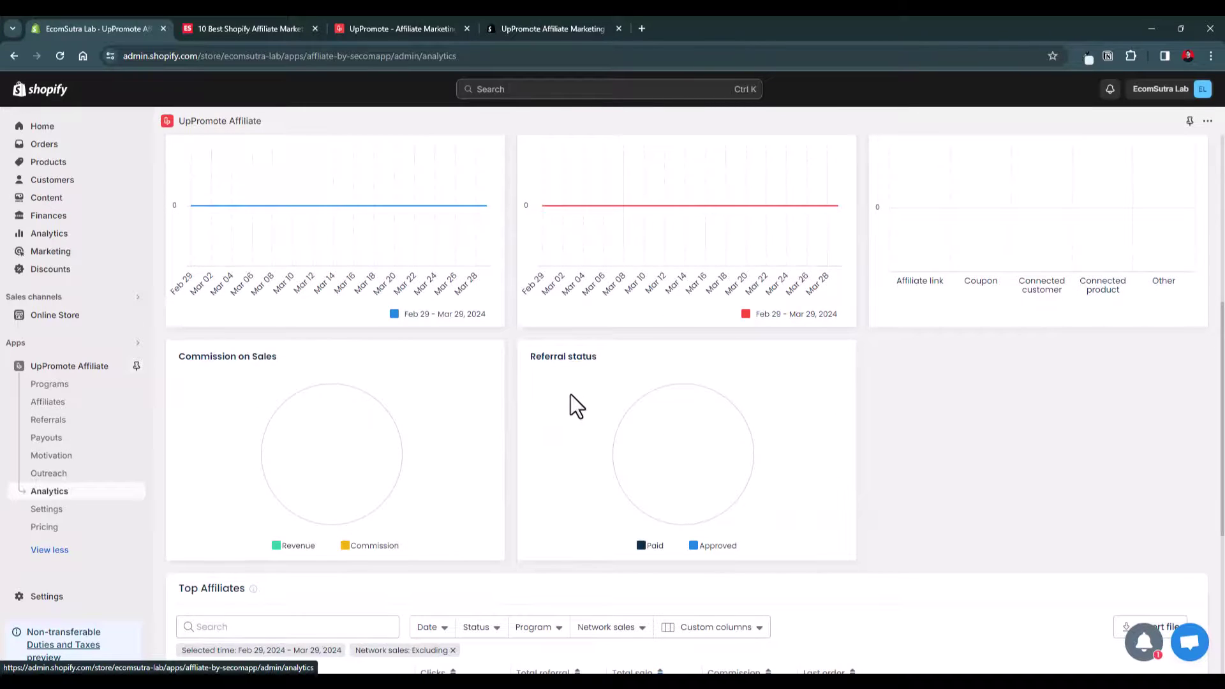
scroll(570, 394, up, 6)
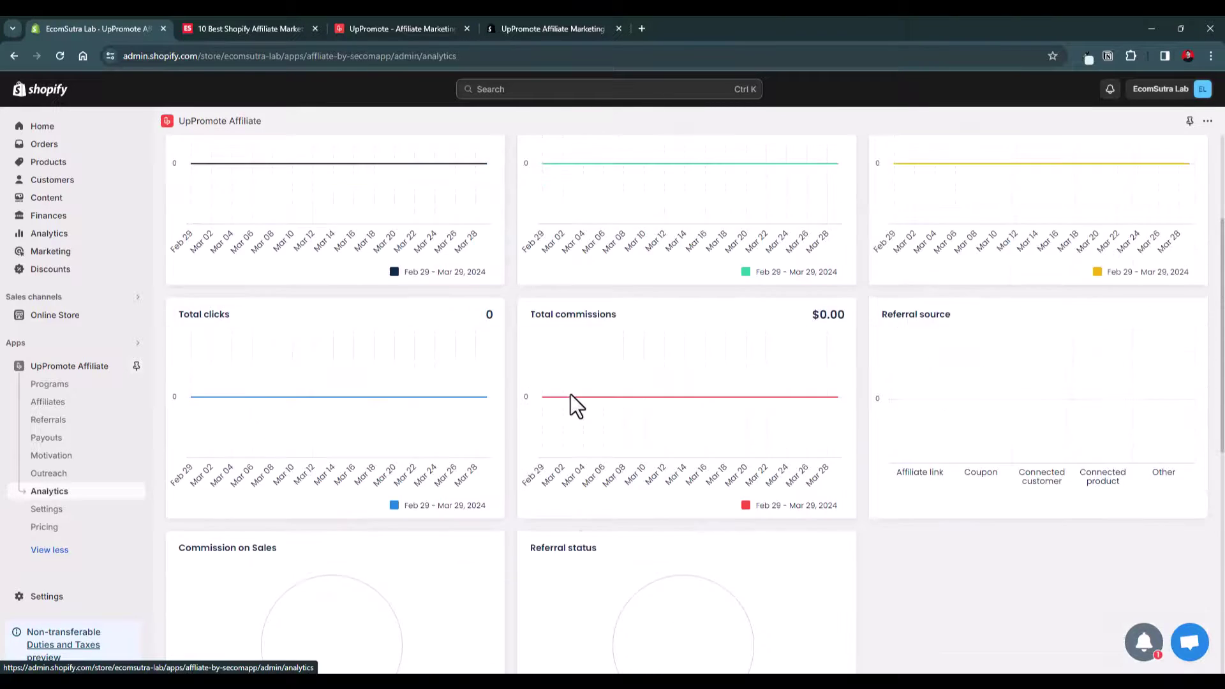
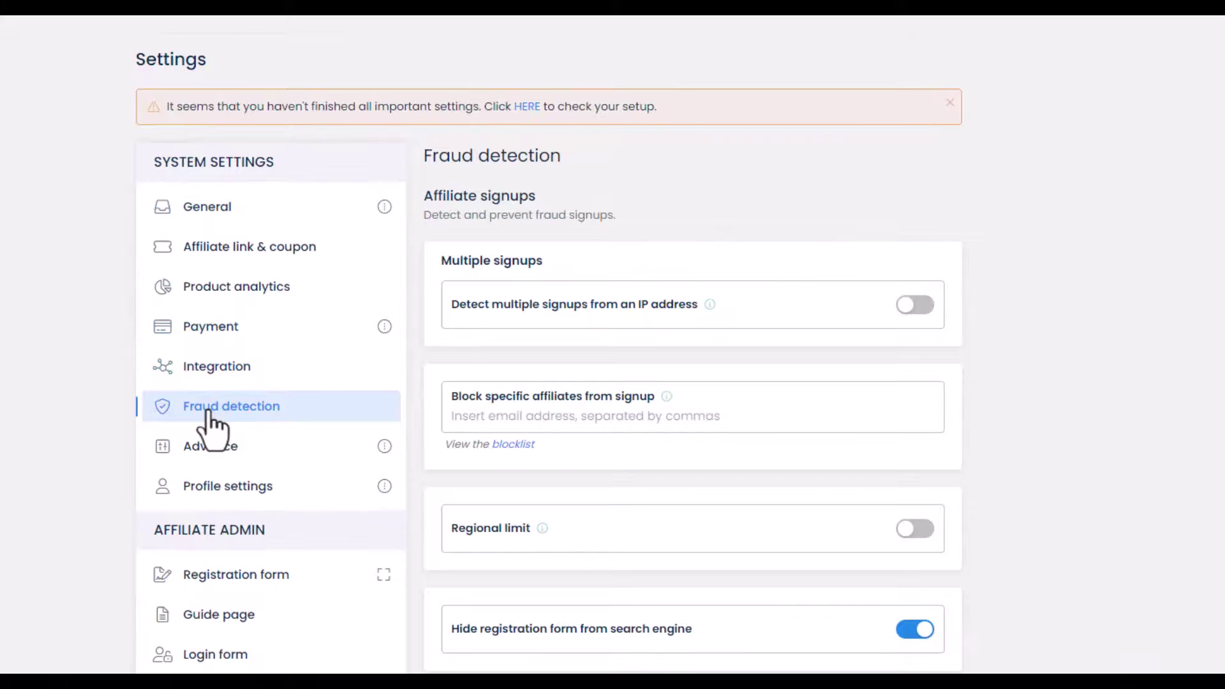
- Enable fraud detection of multiple signups from an IP address and check the available actions, keeping Don't save
scroll(648, 322, down, 5)
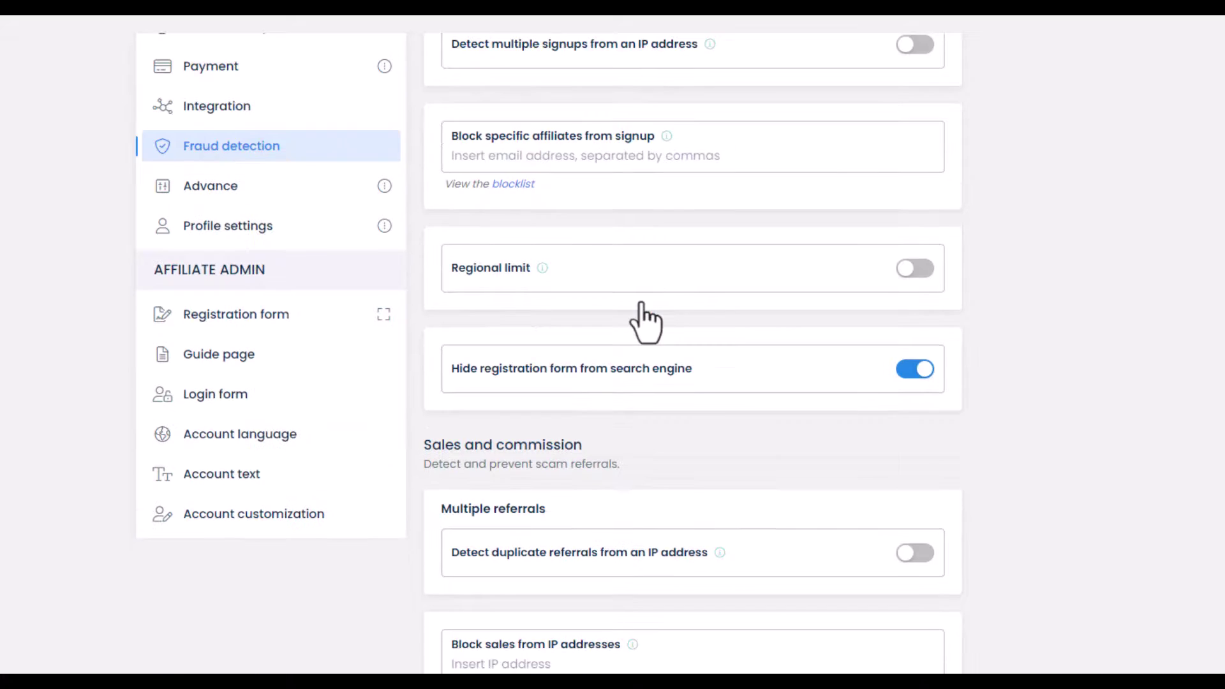
scroll(642, 319, up, 5)
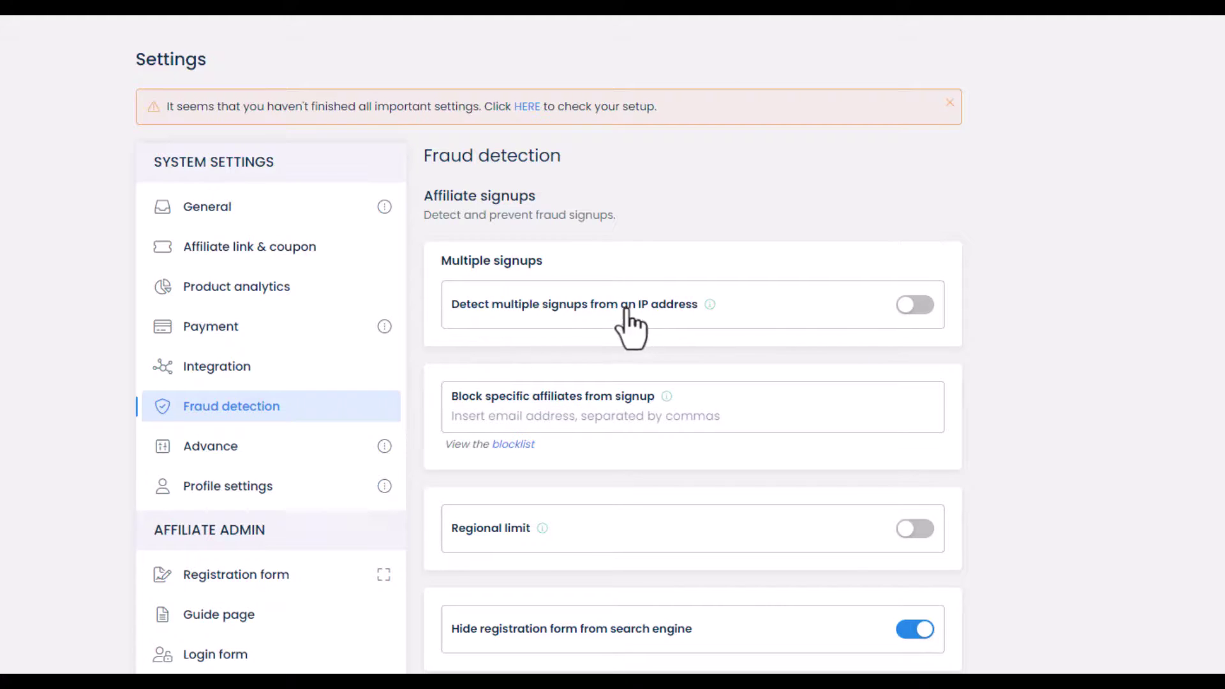
click(912, 307)
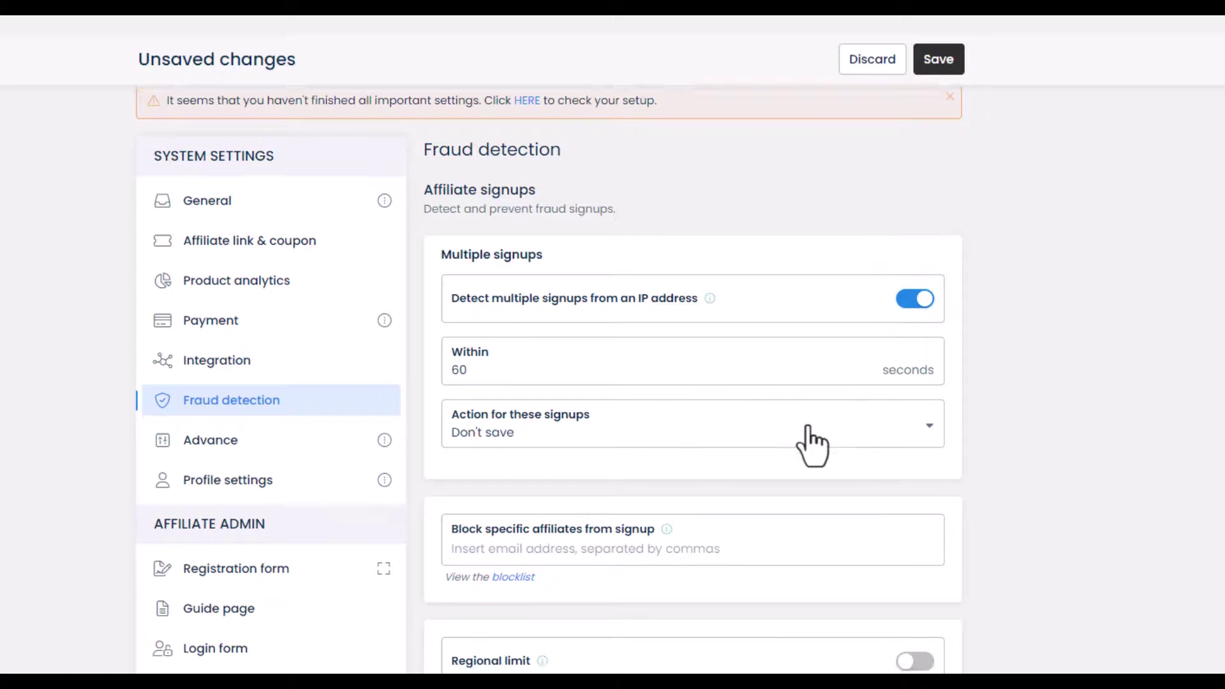
scroll(804, 425, down, 4)
scroll(610, 254, up, 4)
click(660, 377)
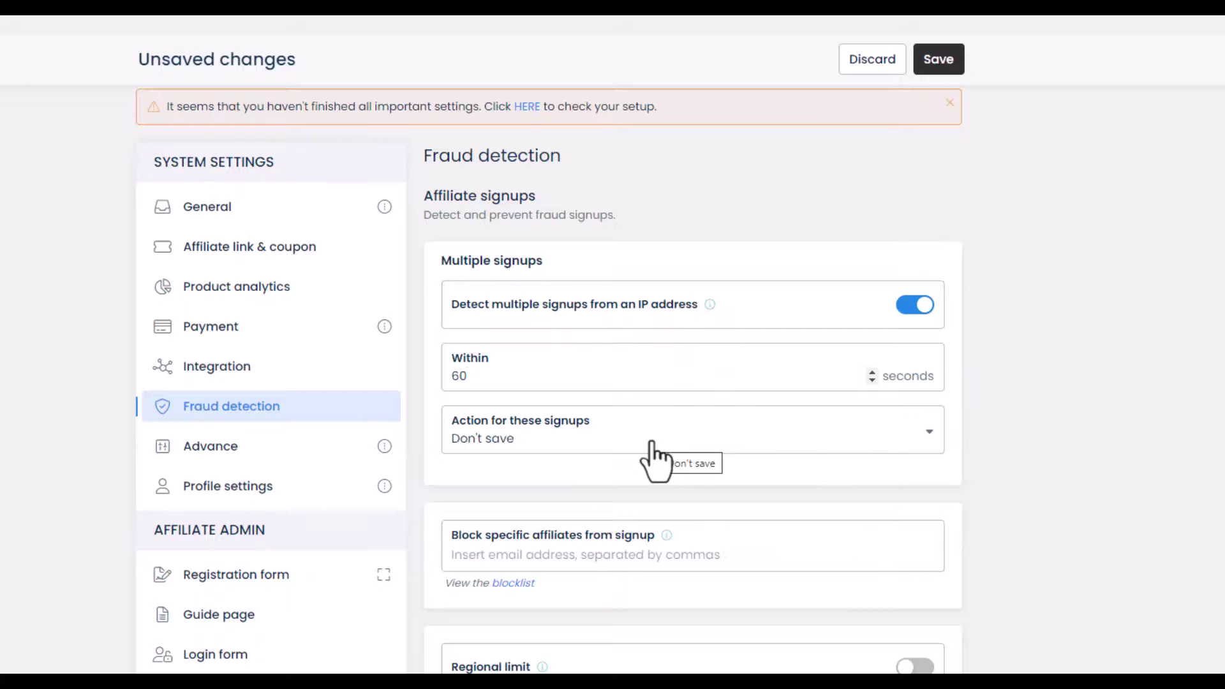
click(651, 439)
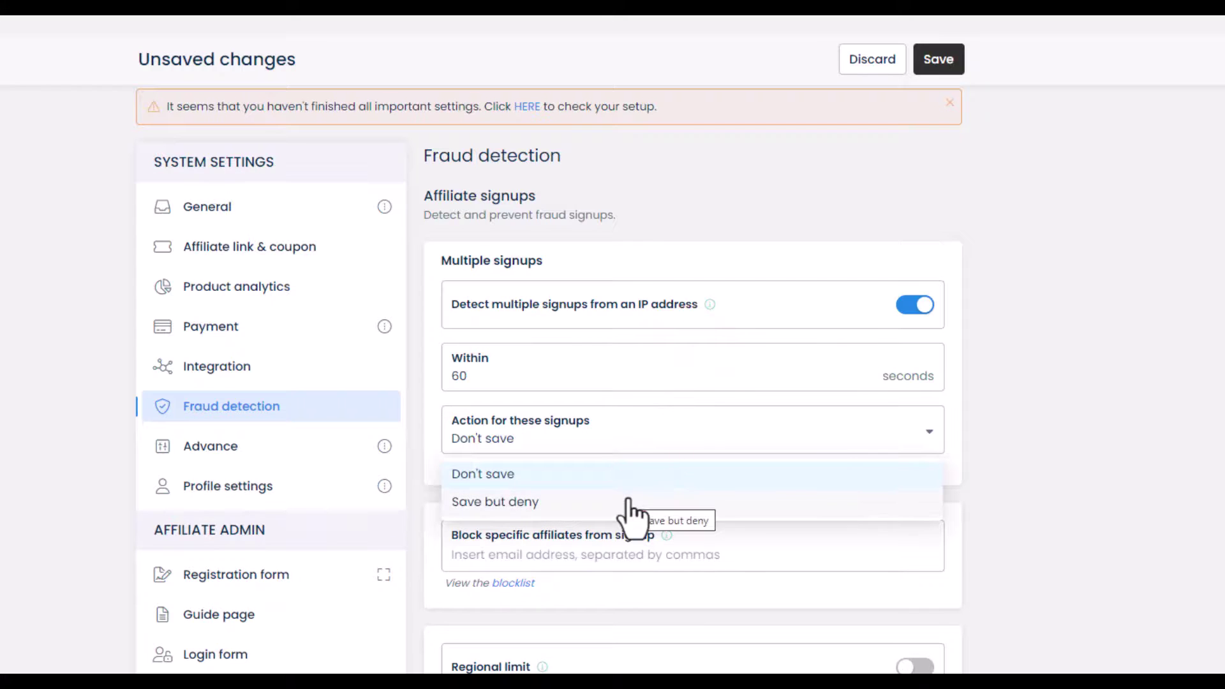
click(995, 483)
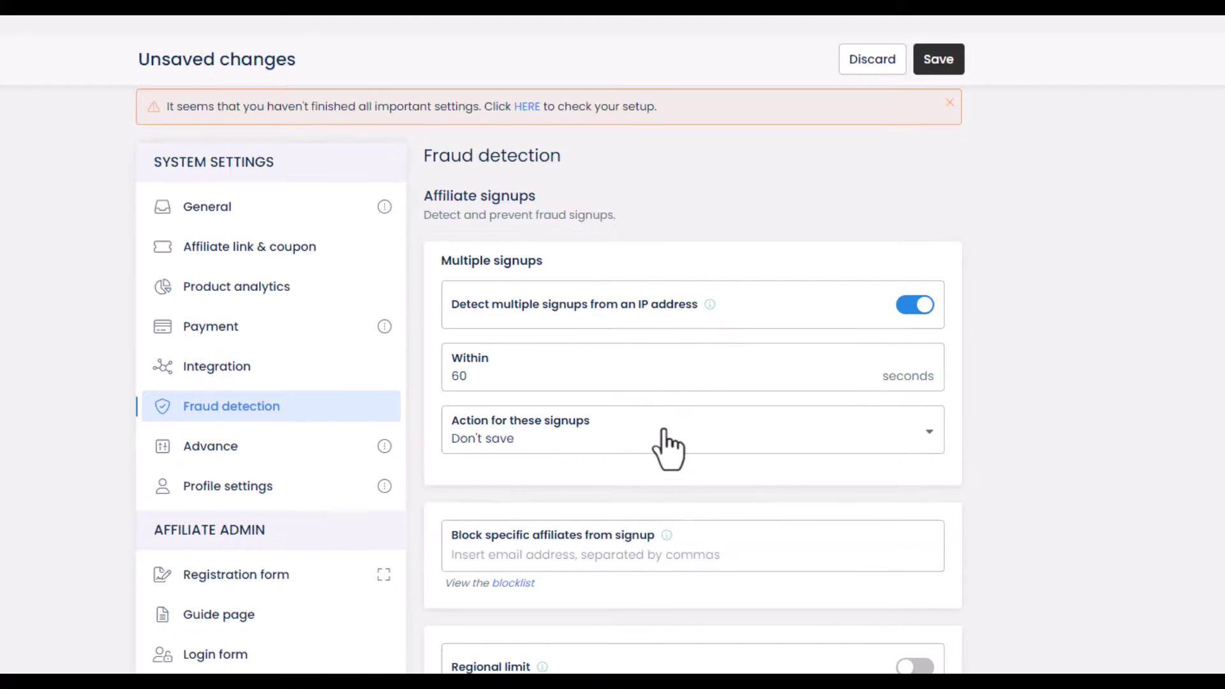
- Turn on the regional limit for affiliate signups in the fraud detection settings
scroll(638, 409, down, 4)
scroll(576, 326, up, 3)
scroll(578, 446, up, 1)
scroll(555, 553, down, 4)
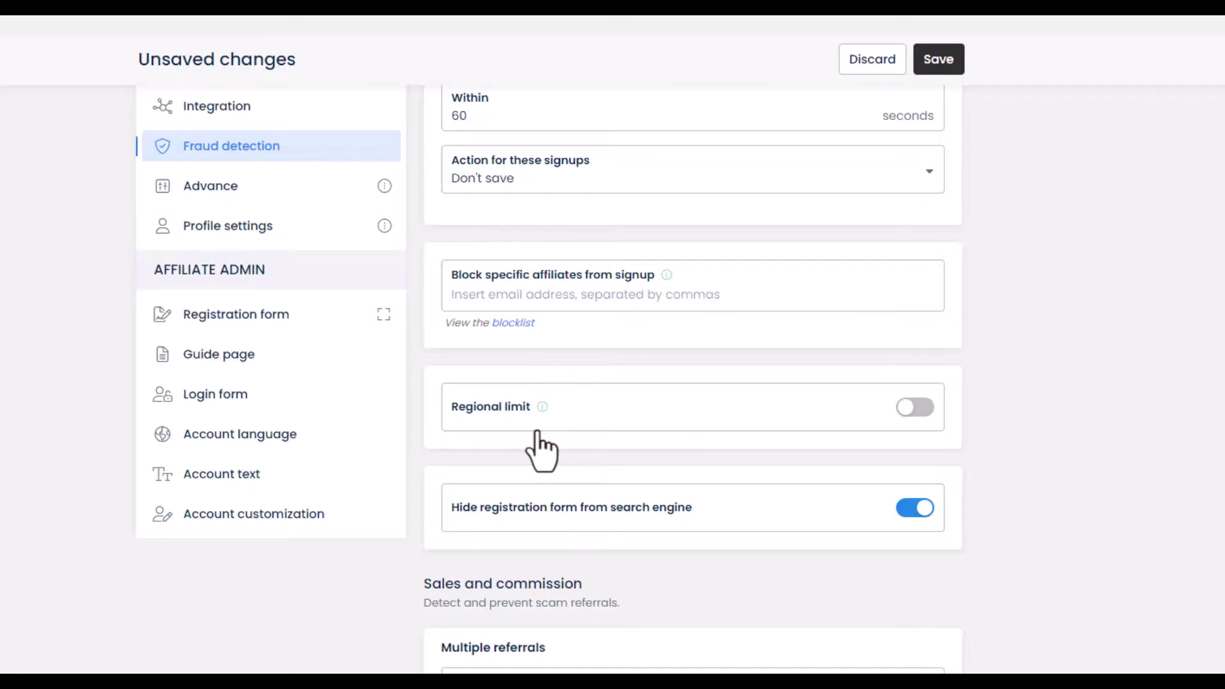
click(919, 406)
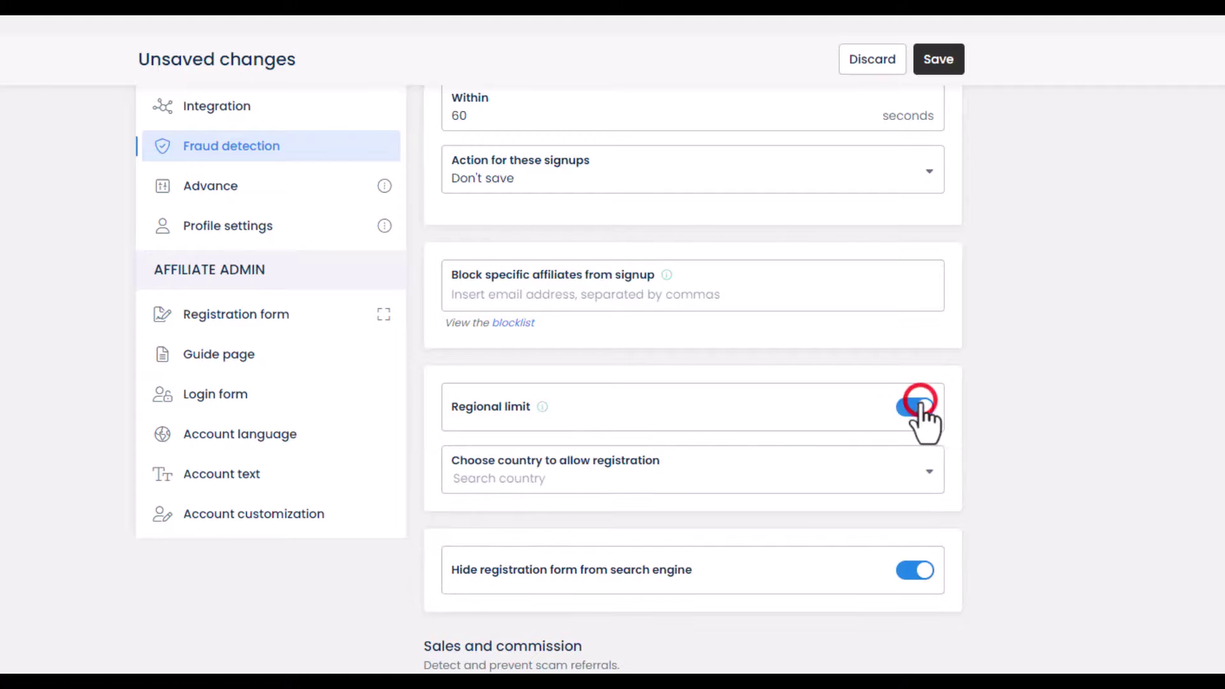
- Browse the countries available for allowed affiliate registration and close the list without choosing any
click(726, 472)
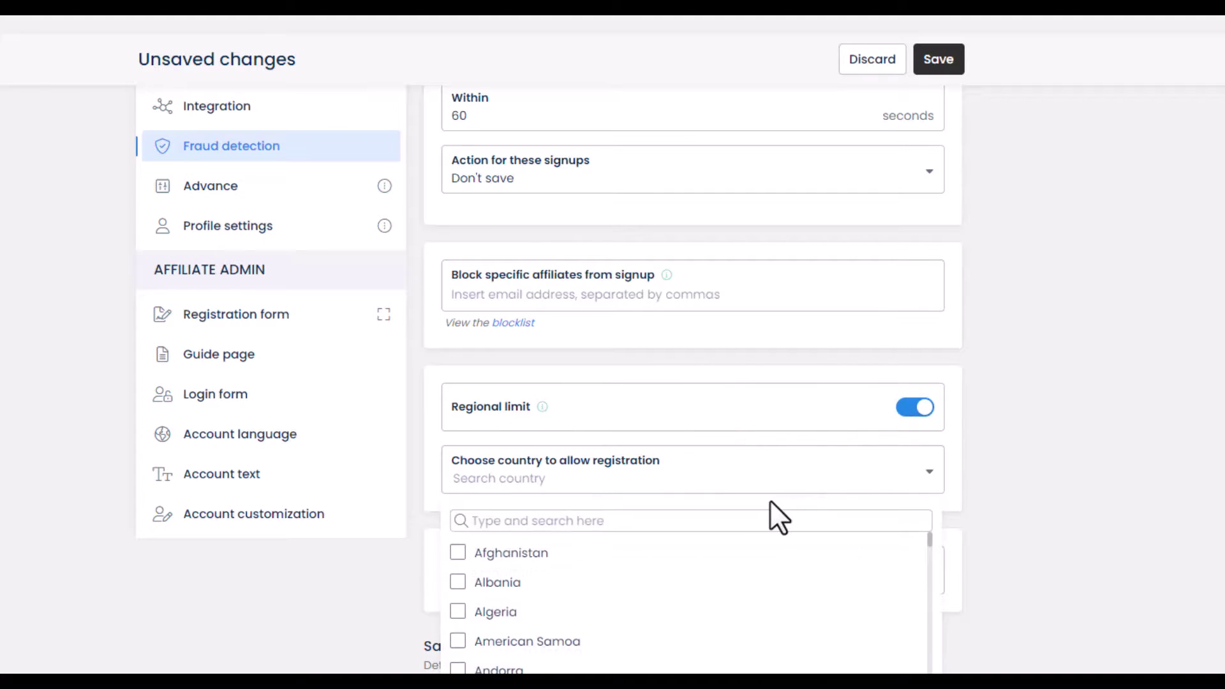
scroll(902, 438, down, 15)
click(972, 435)
scroll(534, 355, down, 4)
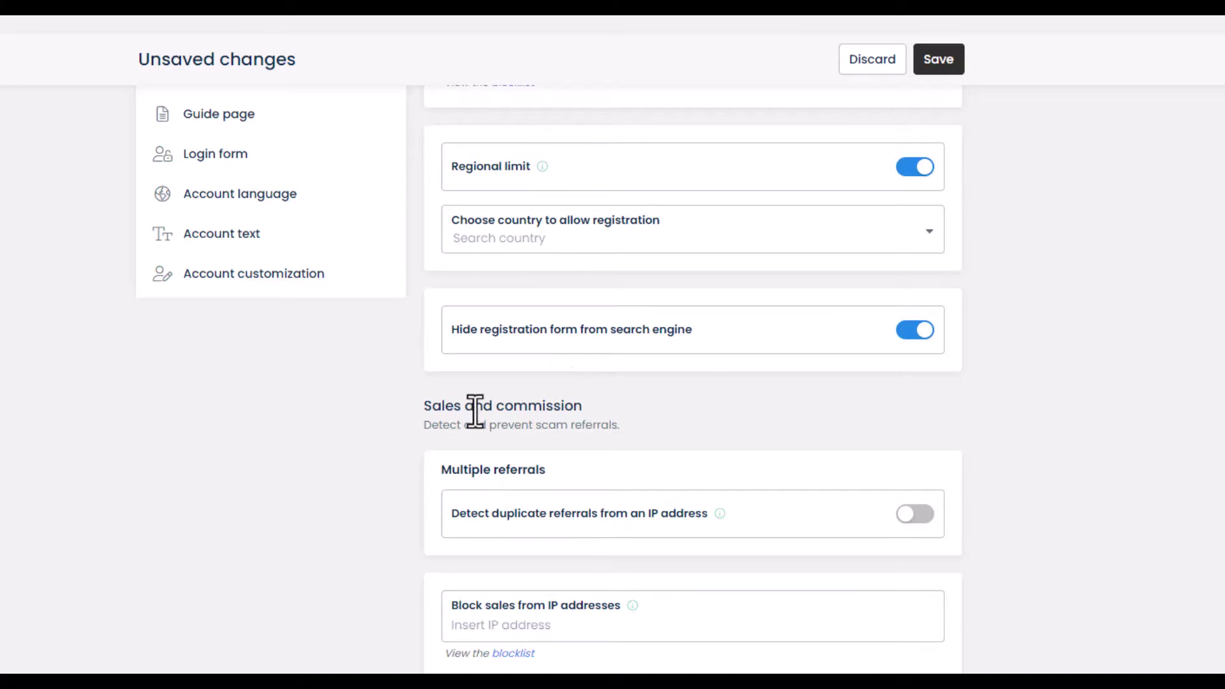
- Enable detection of duplicate referrals from an IP address and check the entry for blocking sales from IP addresses
drag(419, 425, 645, 430)
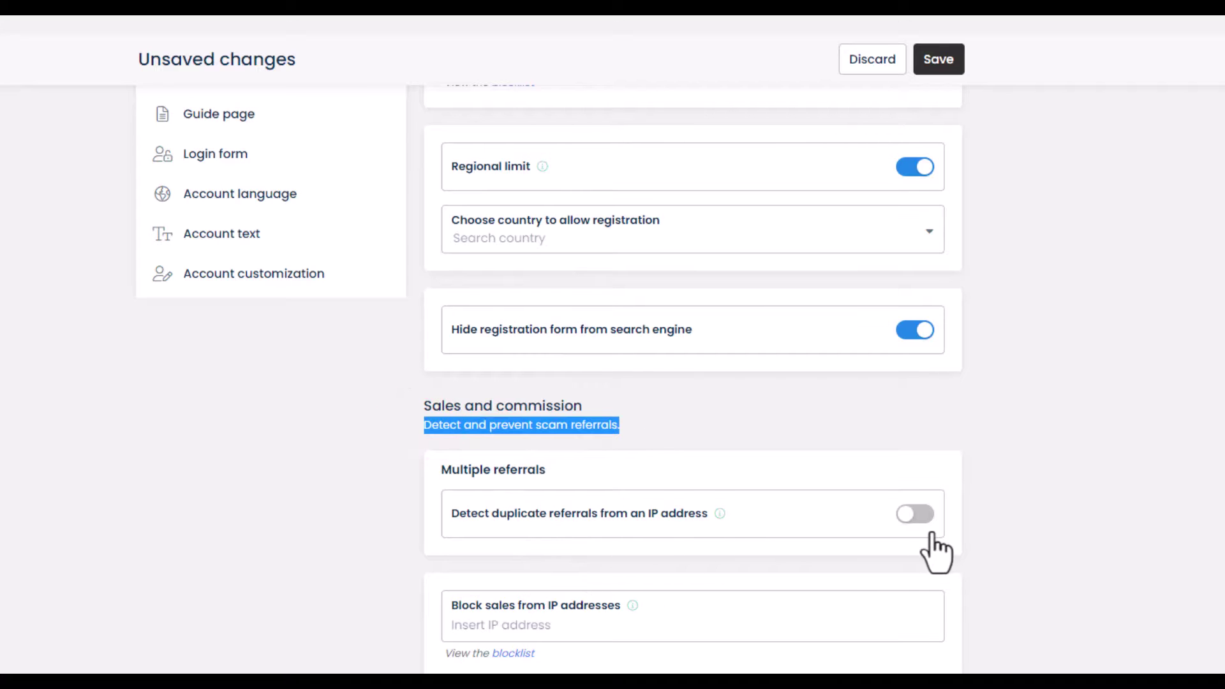
click(986, 530)
click(926, 516)
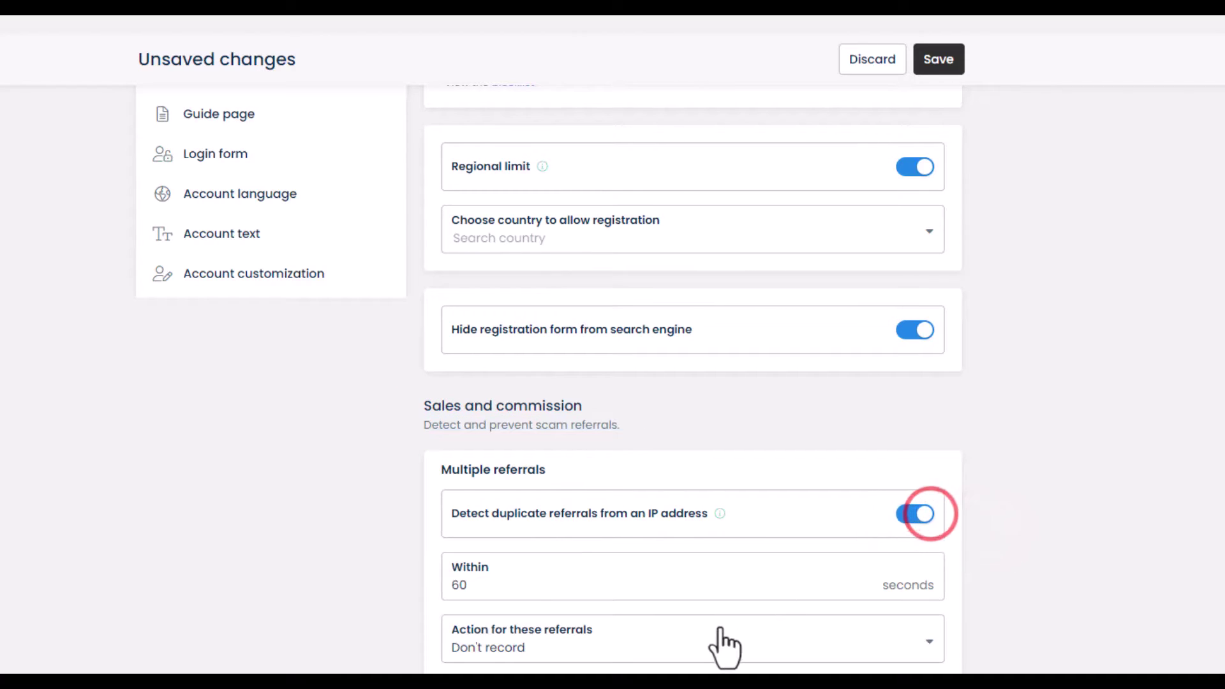
scroll(724, 643, down, 2)
click(626, 627)
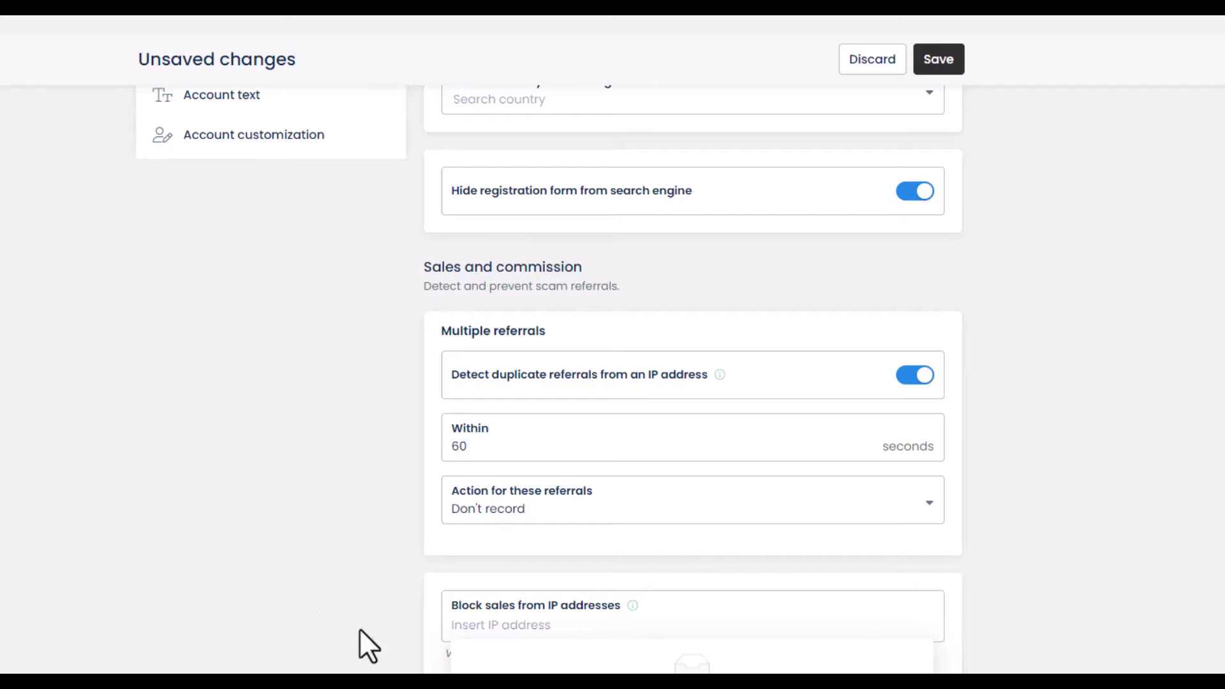
- Leave the fraud detection settings for the affiliate Programs page, discarding the unsaved changes
scroll(320, 624, up, 10)
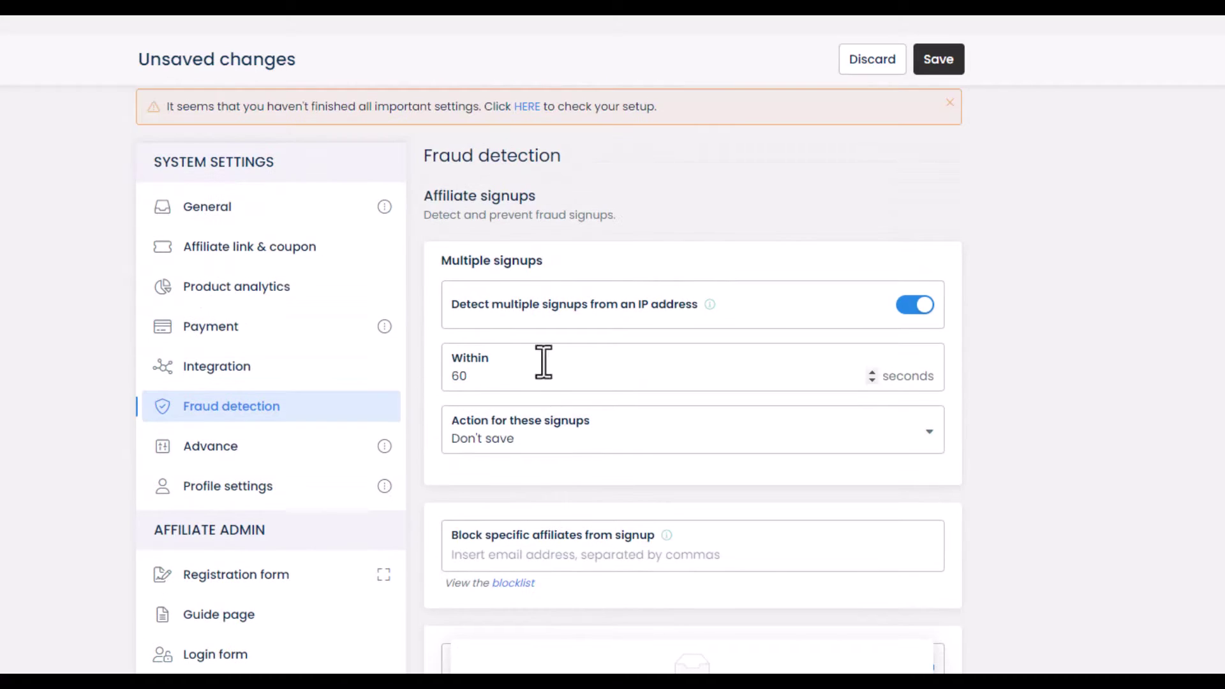
click(70, 386)
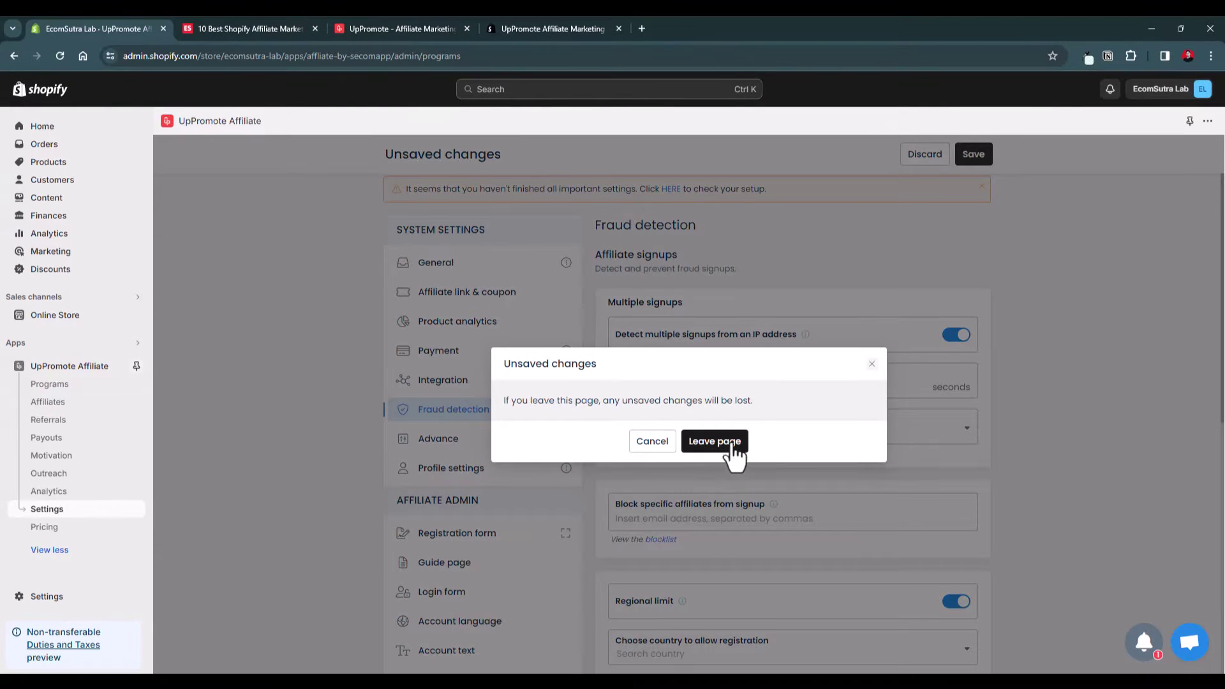
click(715, 442)
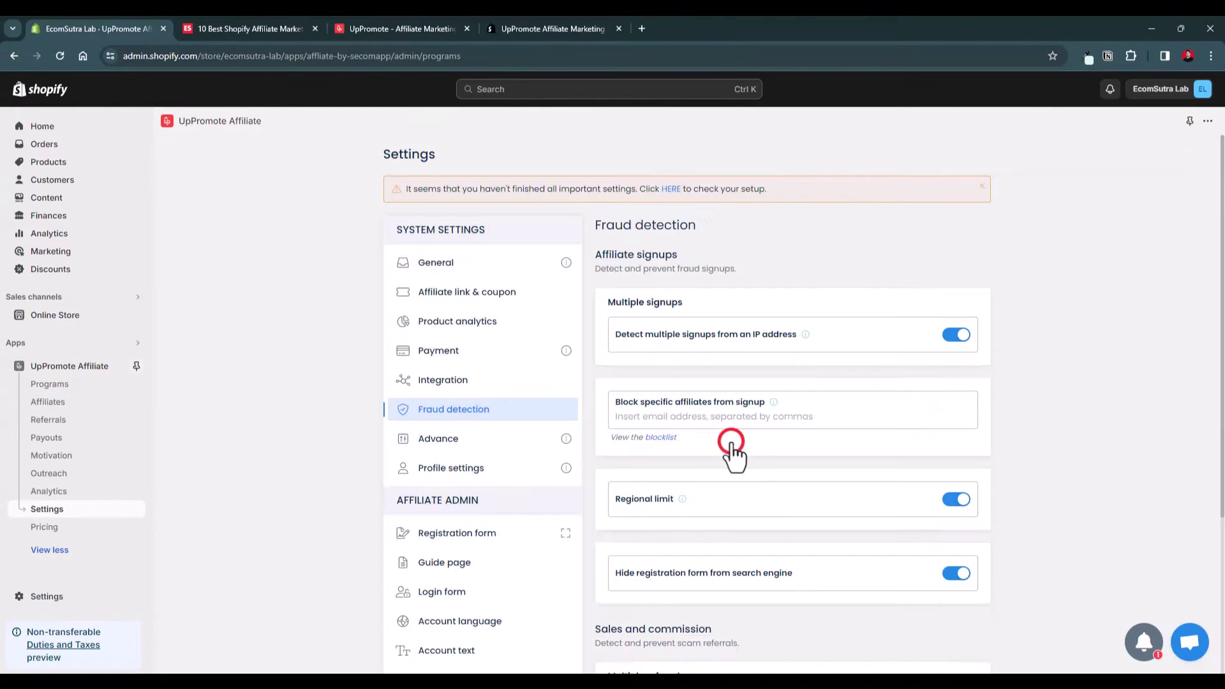